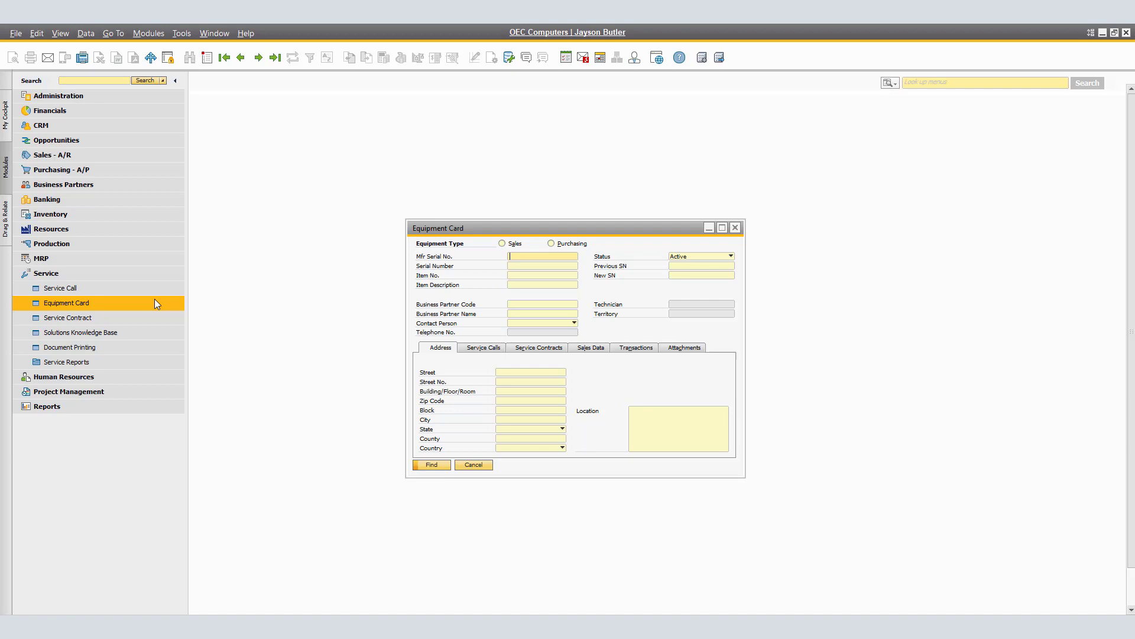
Step: Review the options for unique serial numbers in the inventory item section of General Settings, then close the settings
left_click(149, 33)
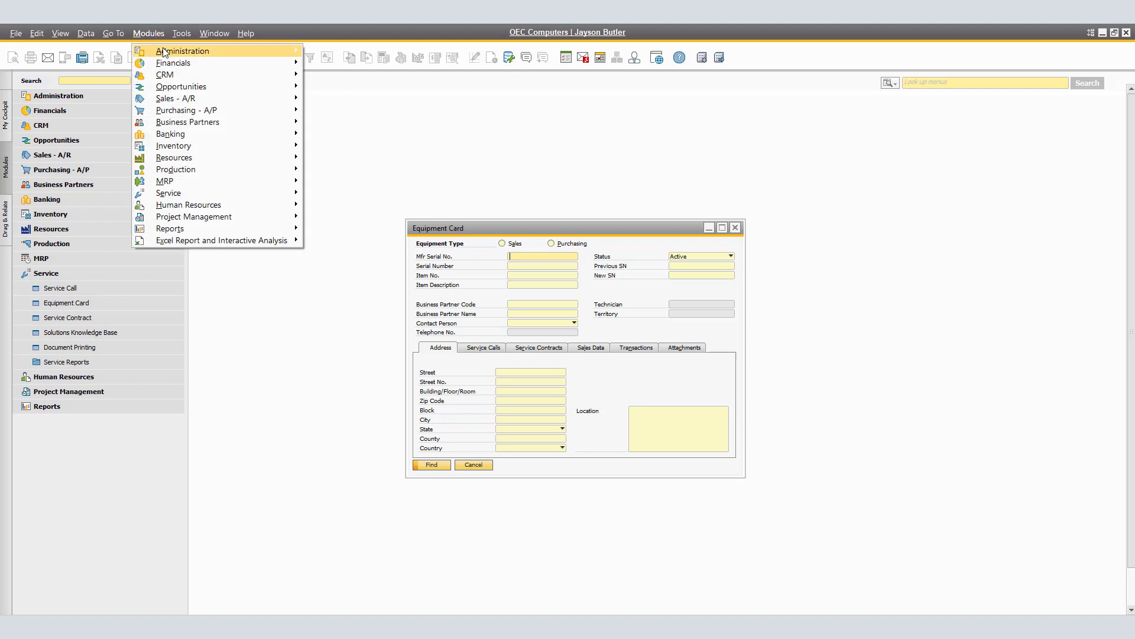
mouse_move(164, 52)
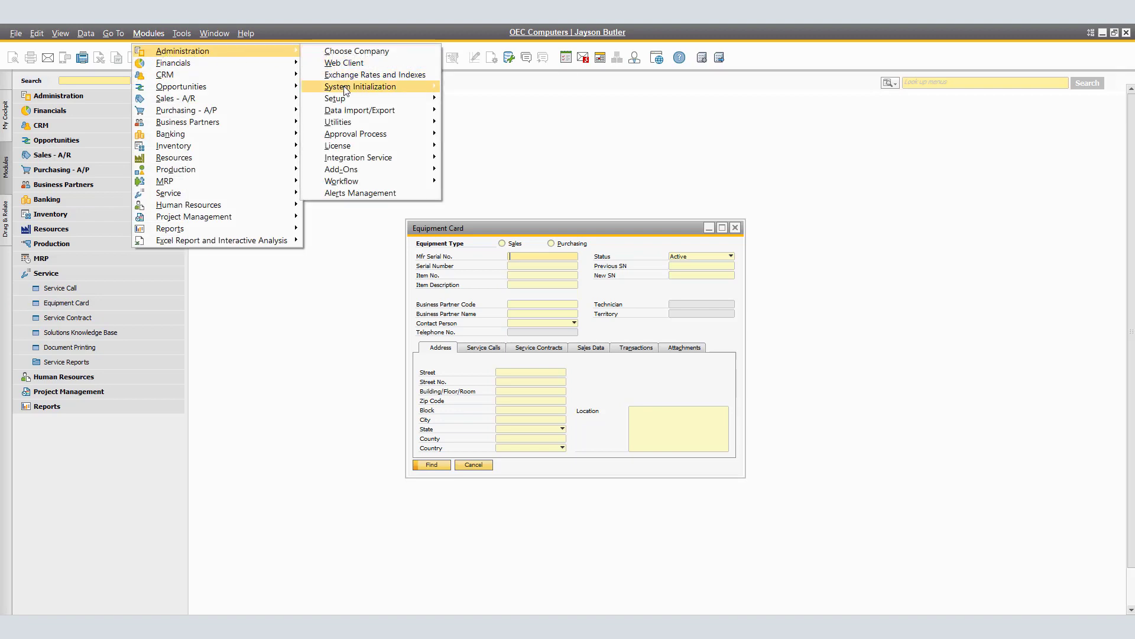
mouse_move(346, 90)
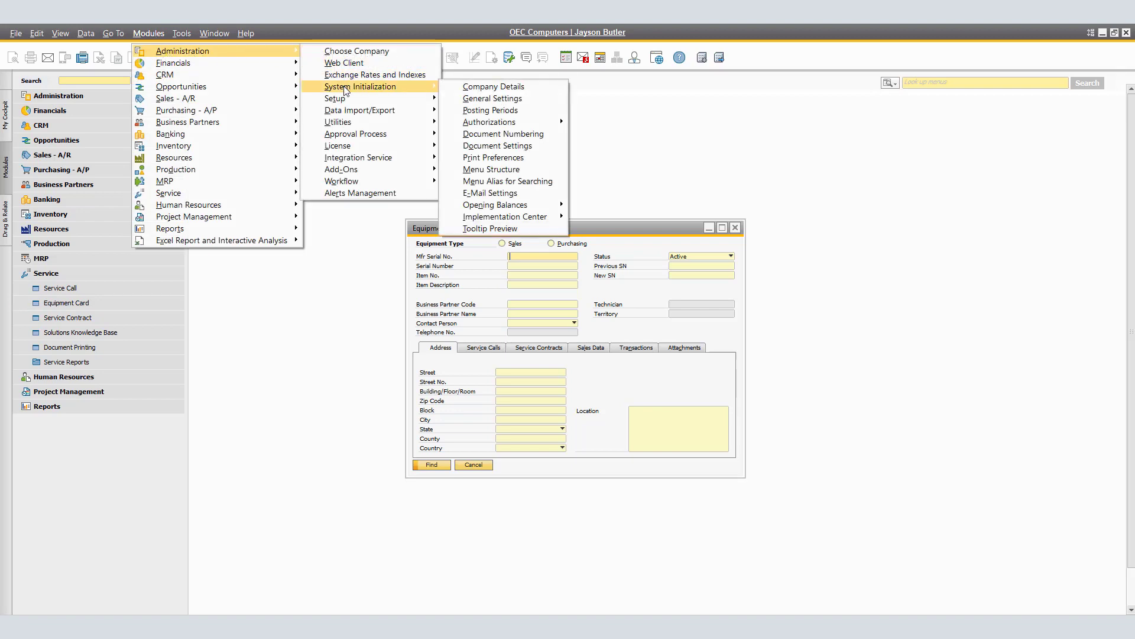
left_click(511, 102)
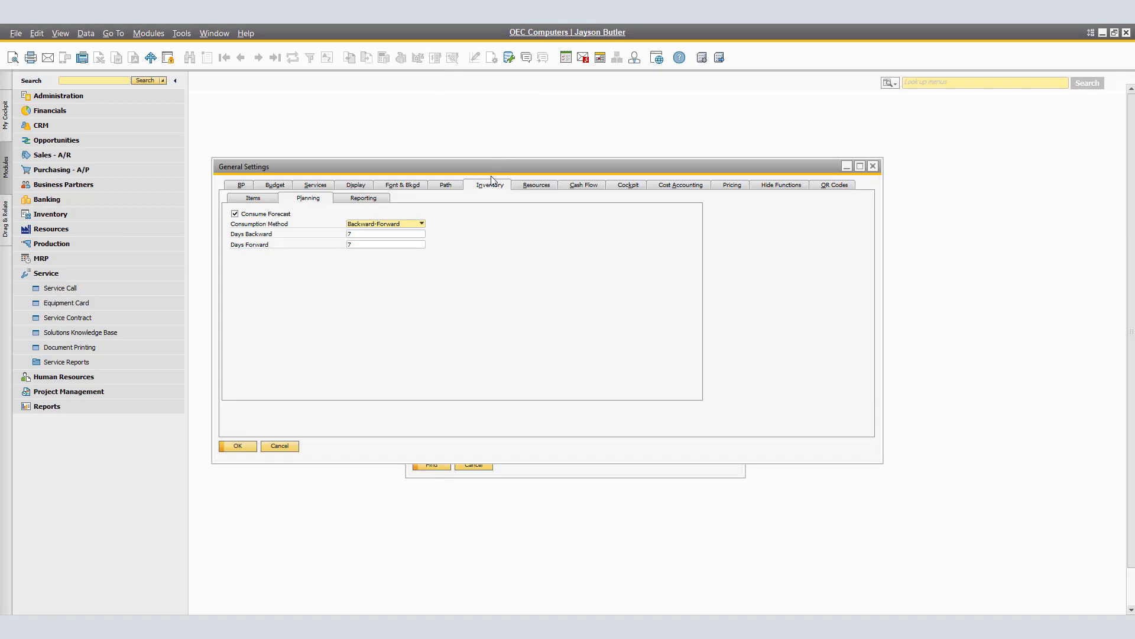
left_click(264, 197)
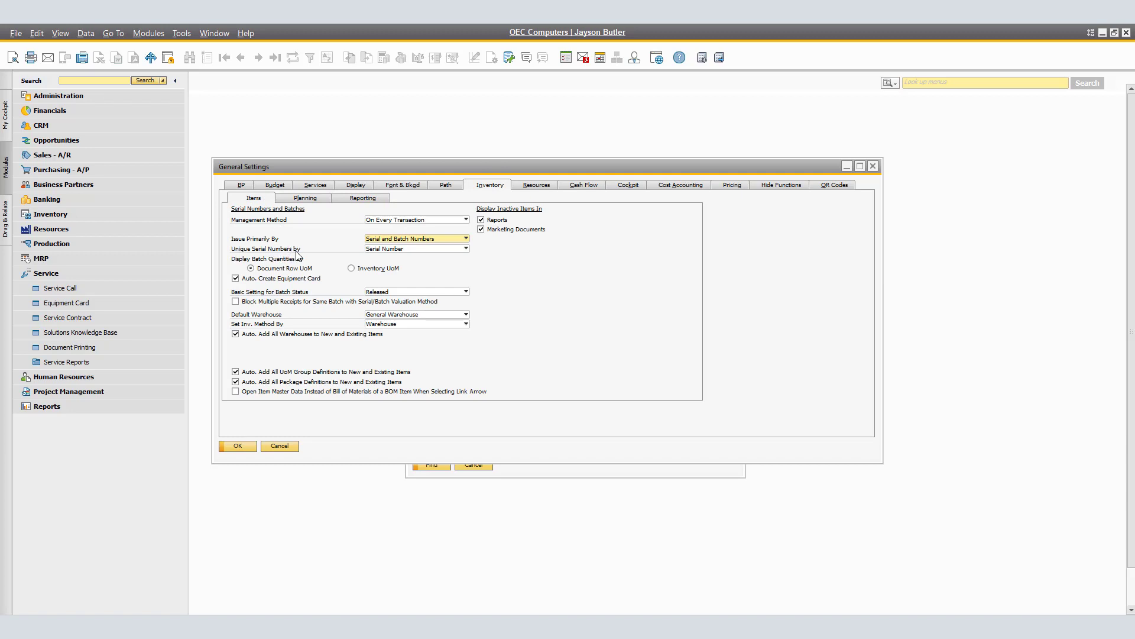
left_click(467, 249)
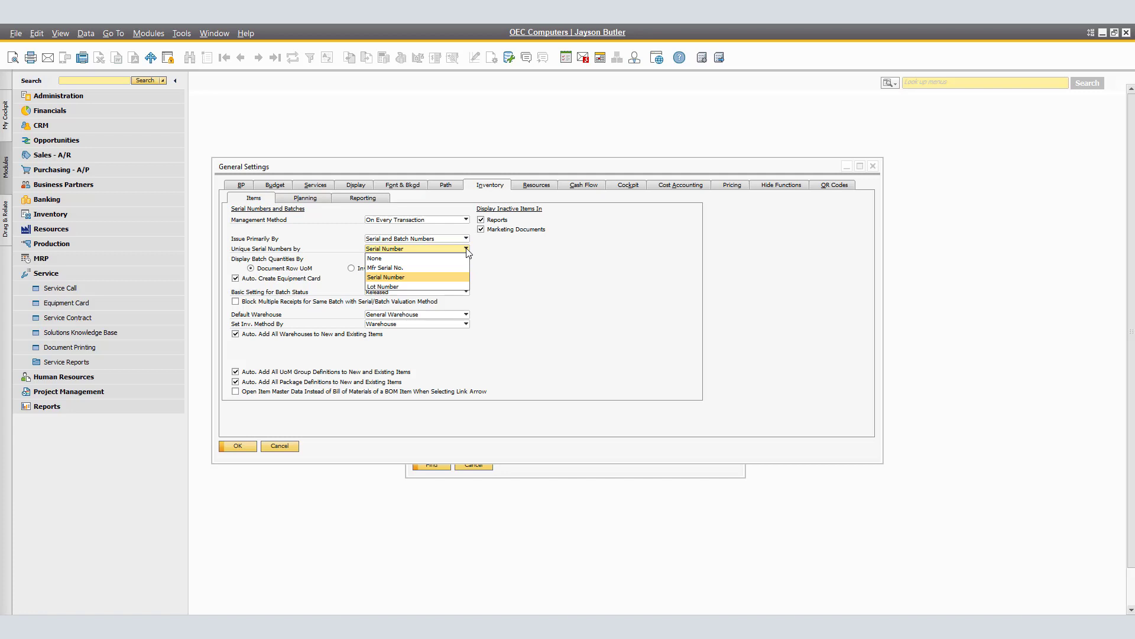
left_click(511, 255)
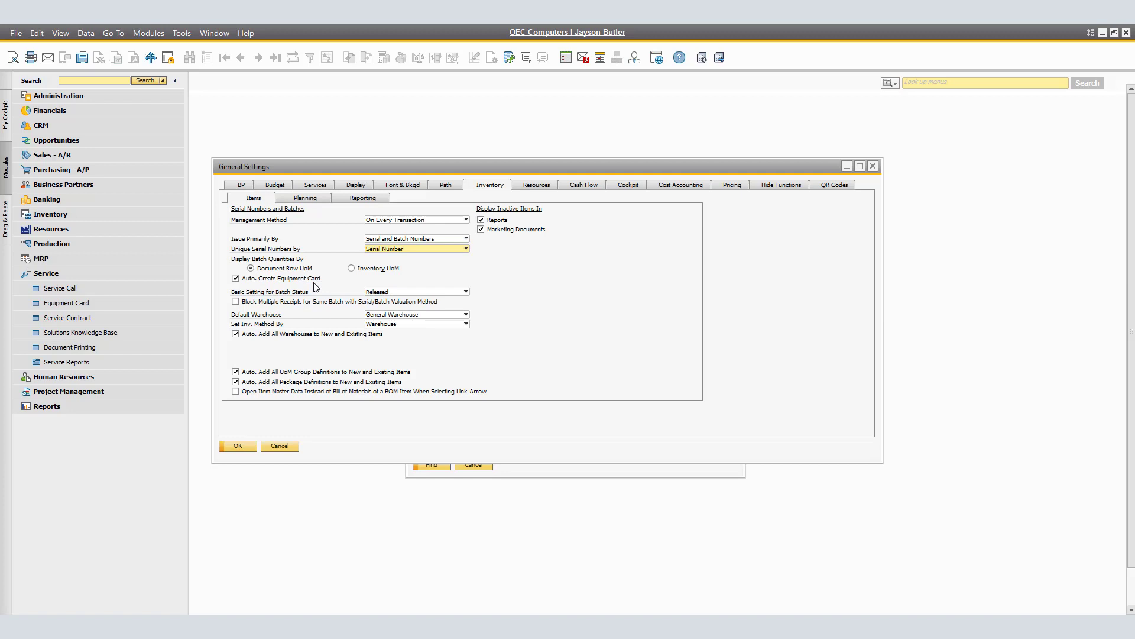
left_click(237, 448)
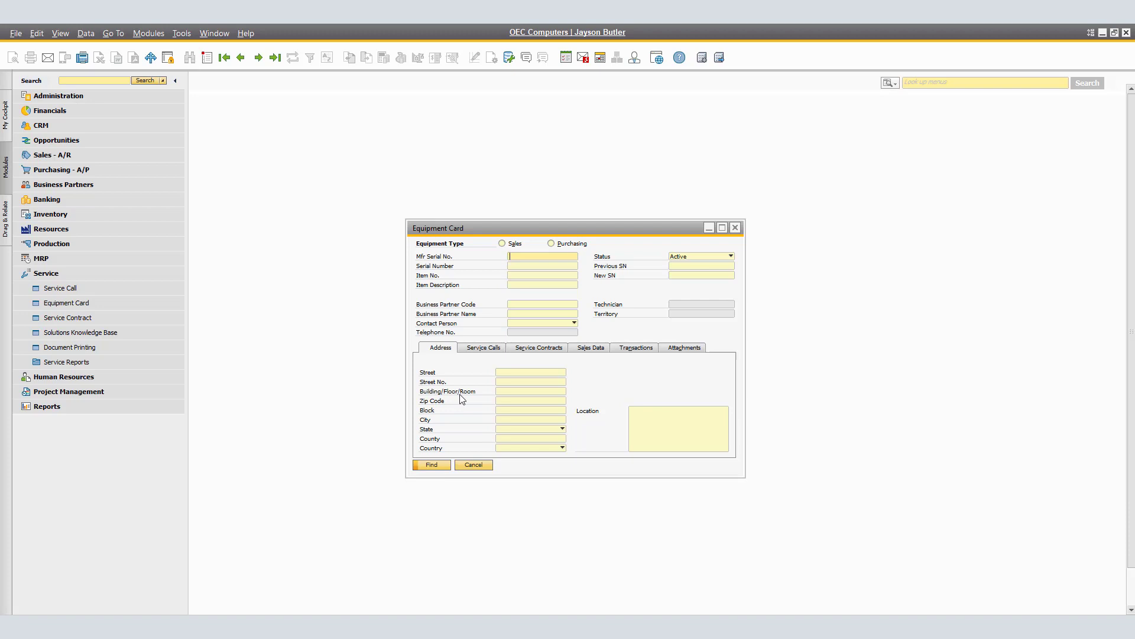
Step: Find the equipment card with serial number A6-000310
key("ctrl+a")
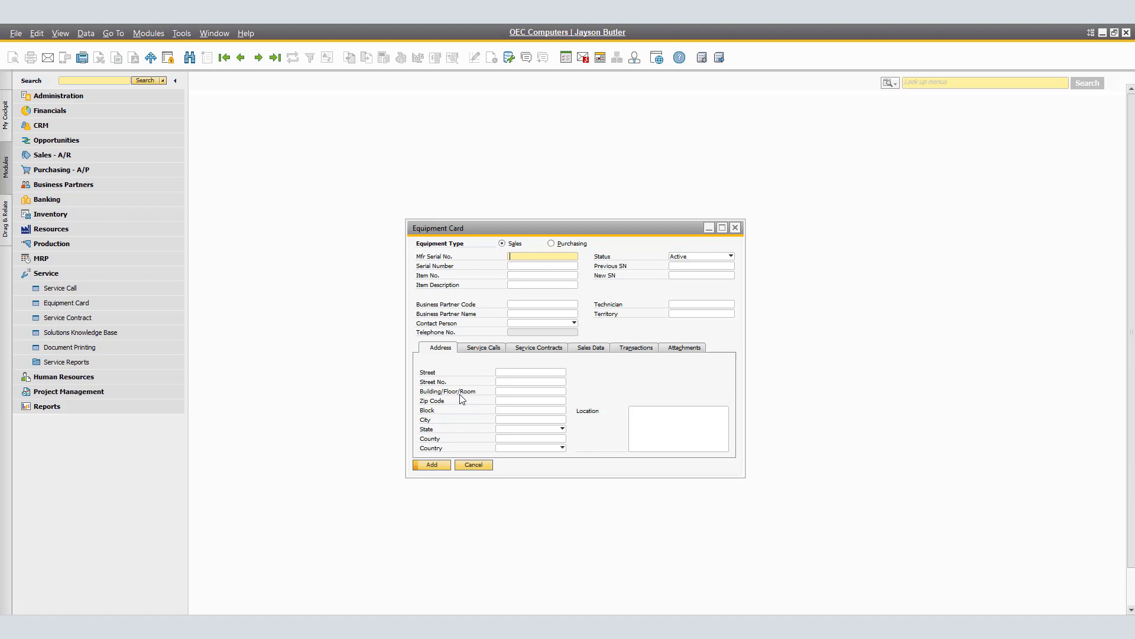
key("ctrl+f")
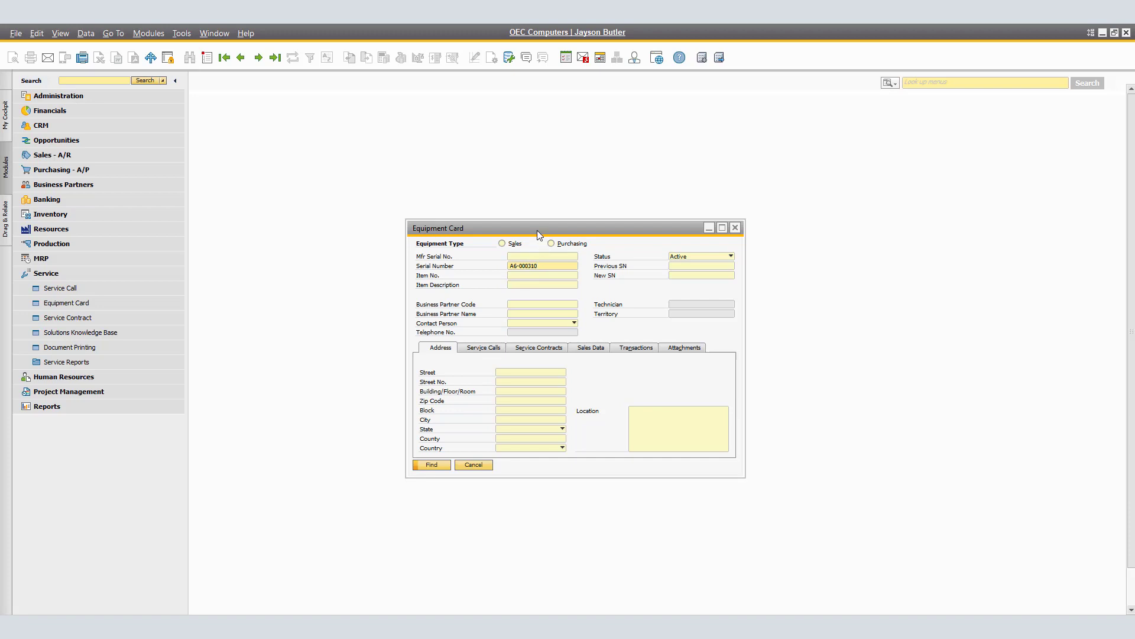
key("Return")
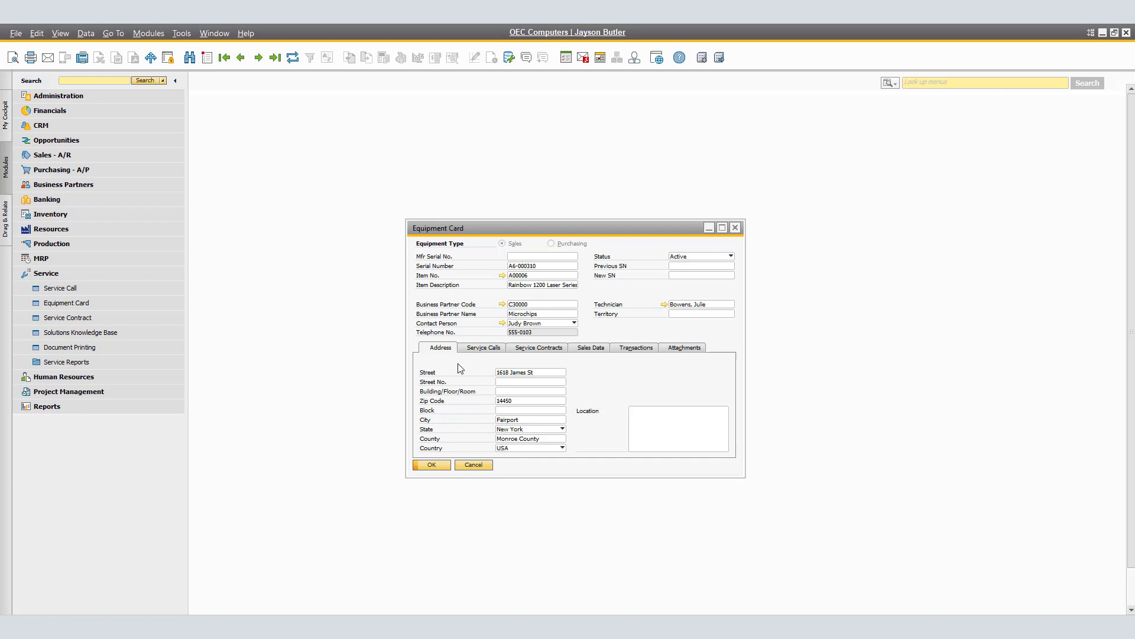
Step: Examine the details of the installation service call linked to the equipment card, then close it
left_click(486, 348)
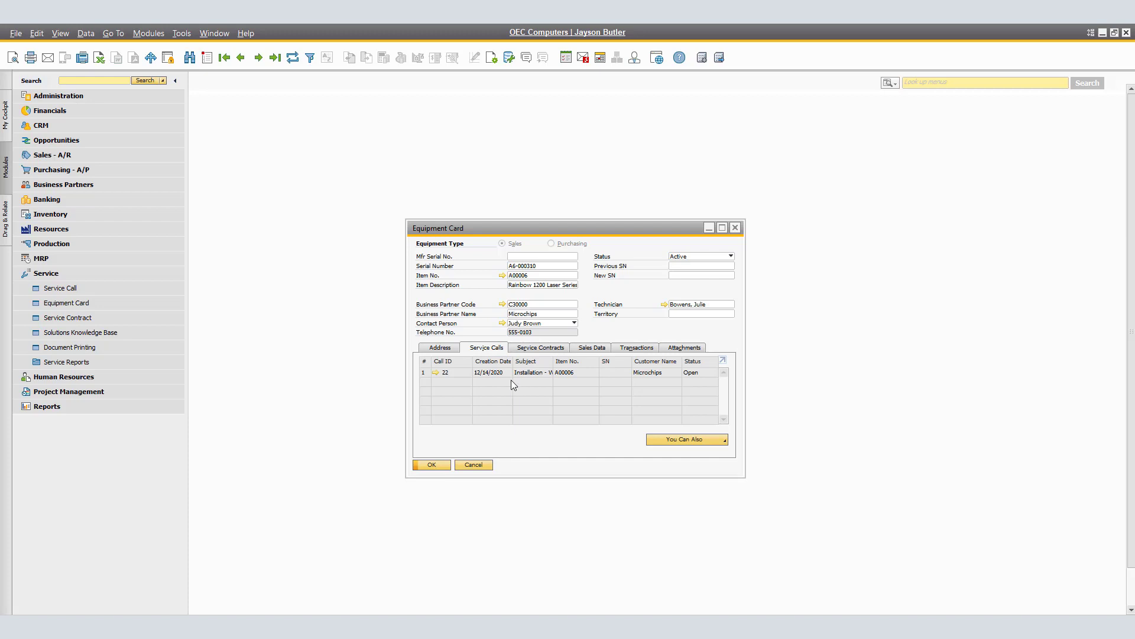
left_click(436, 371)
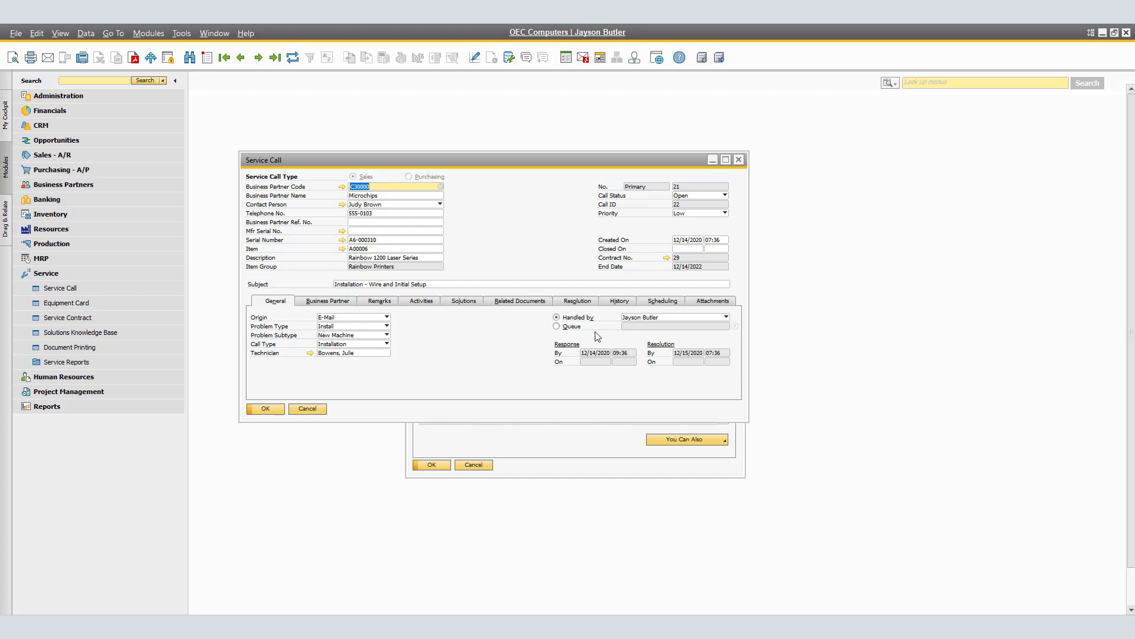
left_click(739, 160)
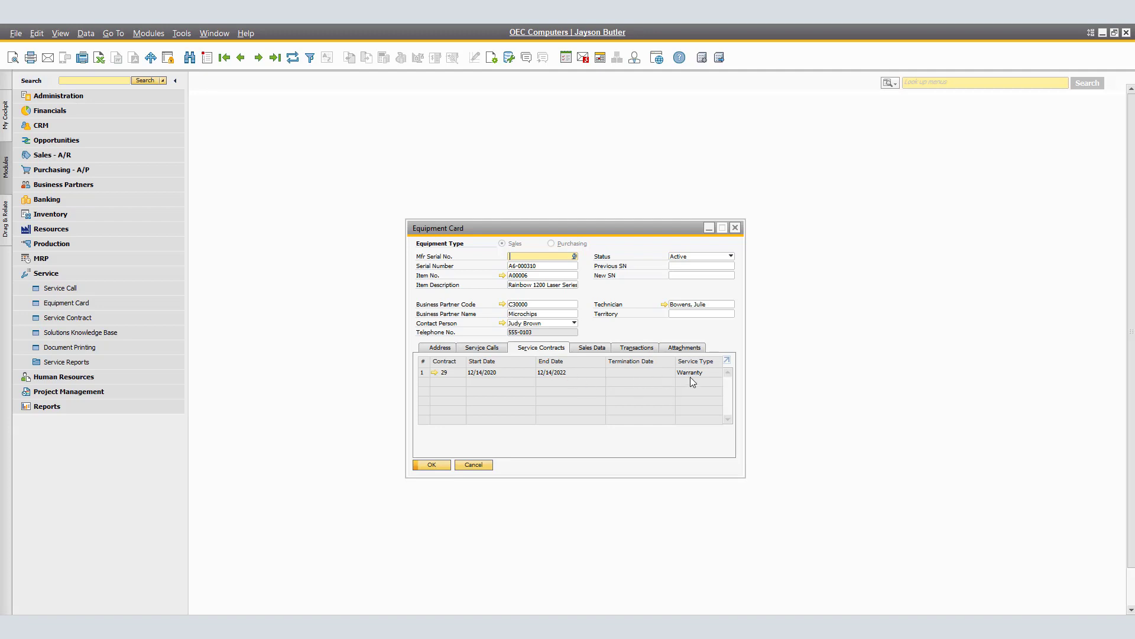
Step: Review the equipment card's sales data, transactions and attachments
left_click(594, 348)
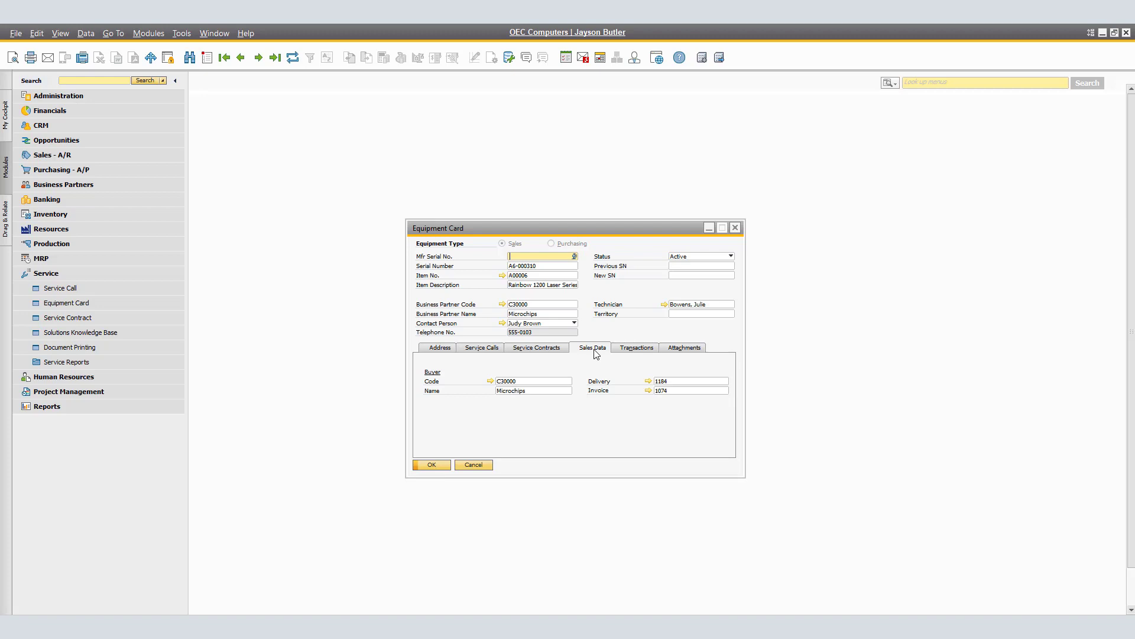
left_click(638, 350)
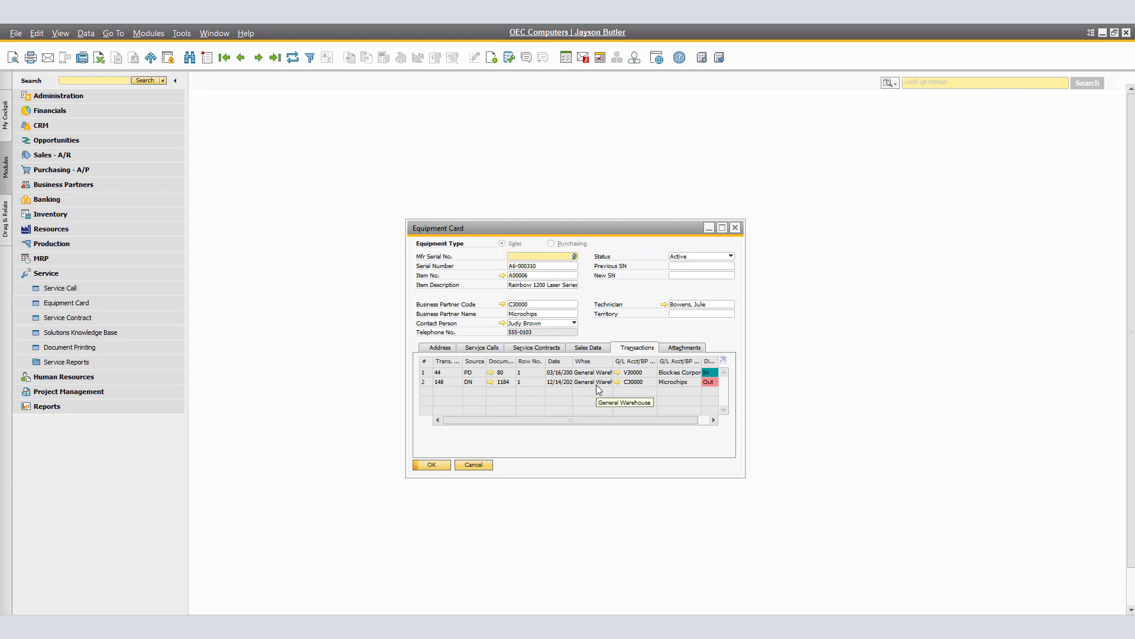
left_click(698, 350)
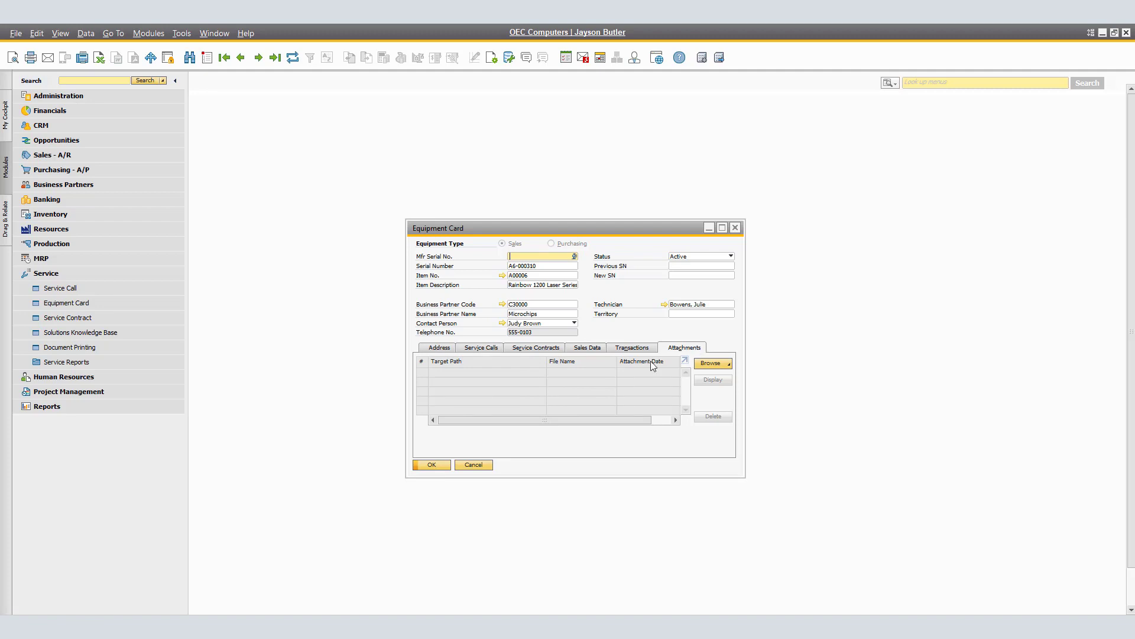
Step: Create a new service call from the equipment card's list of service calls
left_click(484, 349)
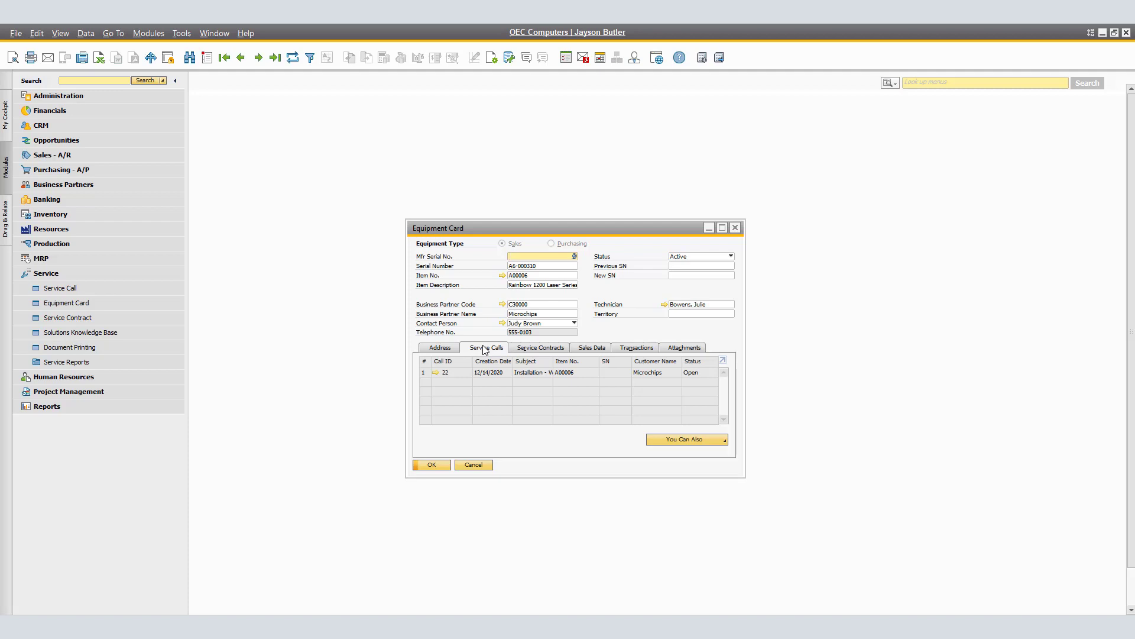
left_click(726, 441)
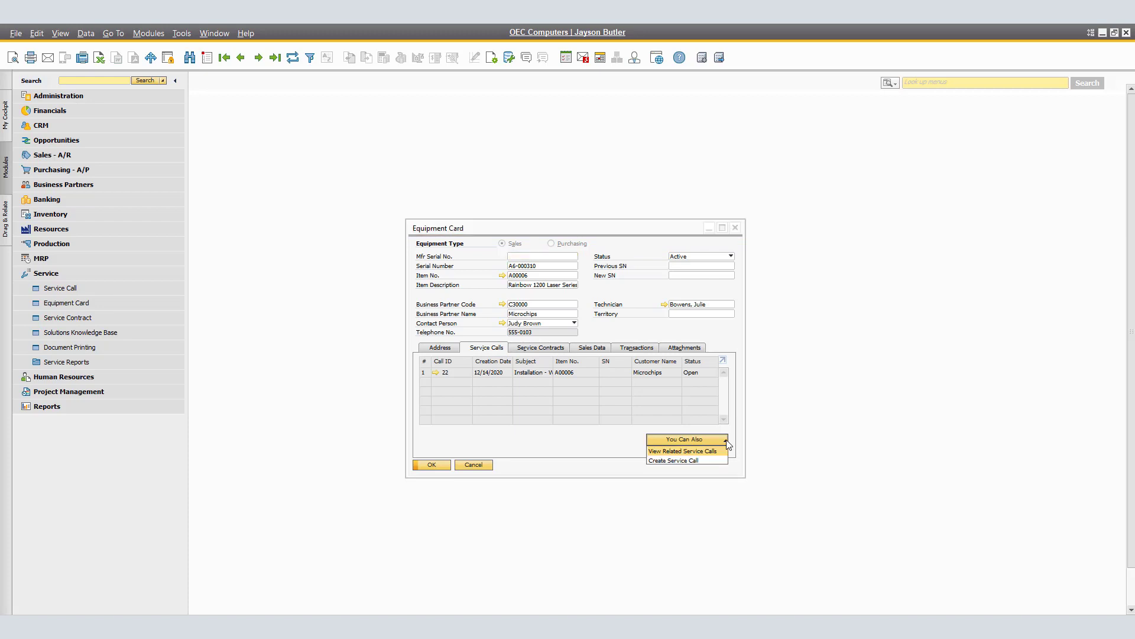
left_click(705, 461)
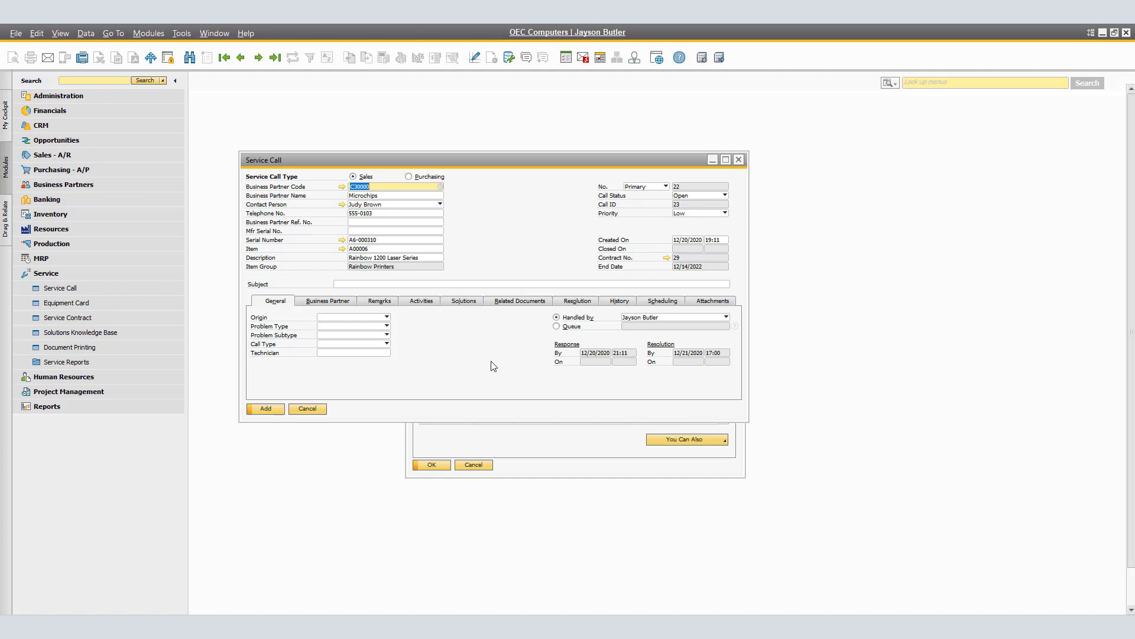
Step: Examine the setup for defining service call statuses and leave it without adding a status
left_click(726, 195)
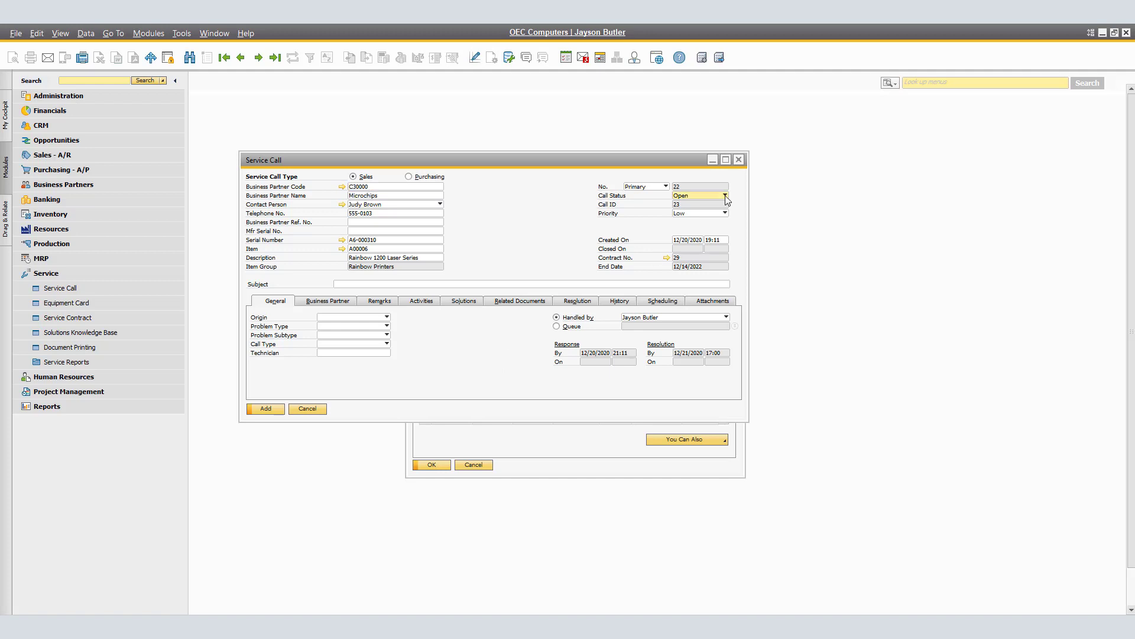
left_click(725, 195)
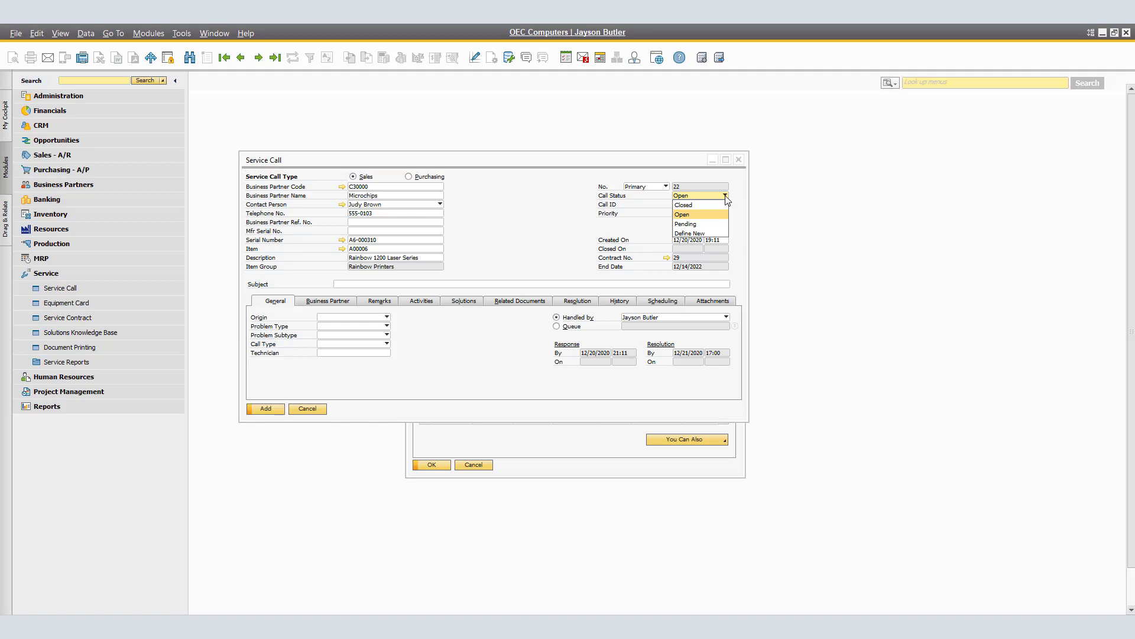
left_click(712, 233)
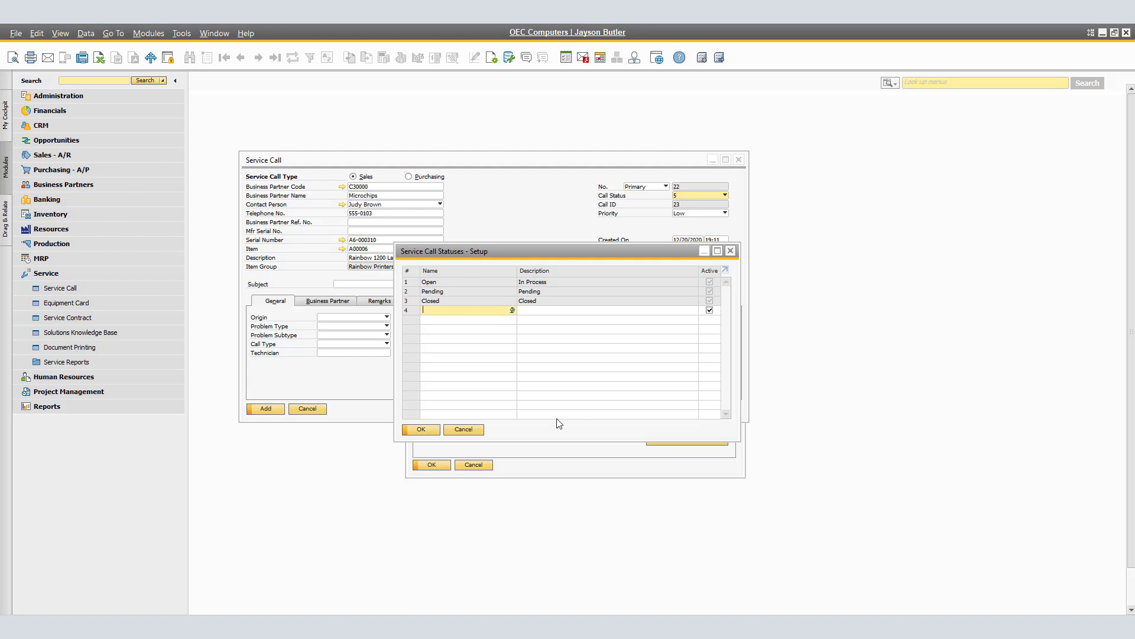
left_click(470, 429)
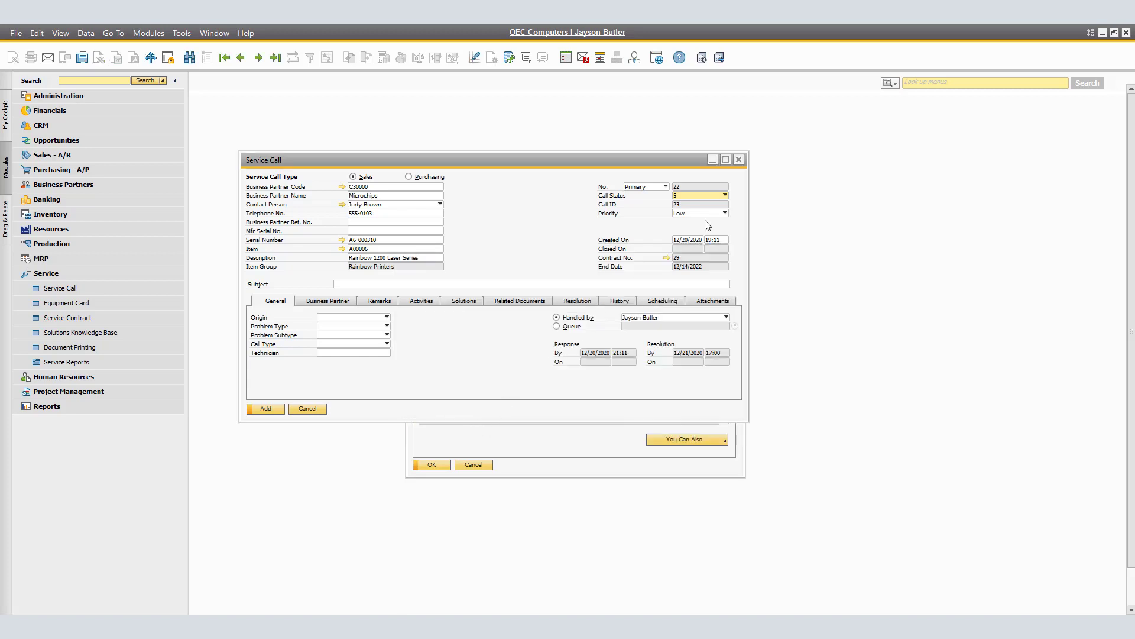
Step: Set the new service call's status to Open and its priority to High
left_click(701, 195)
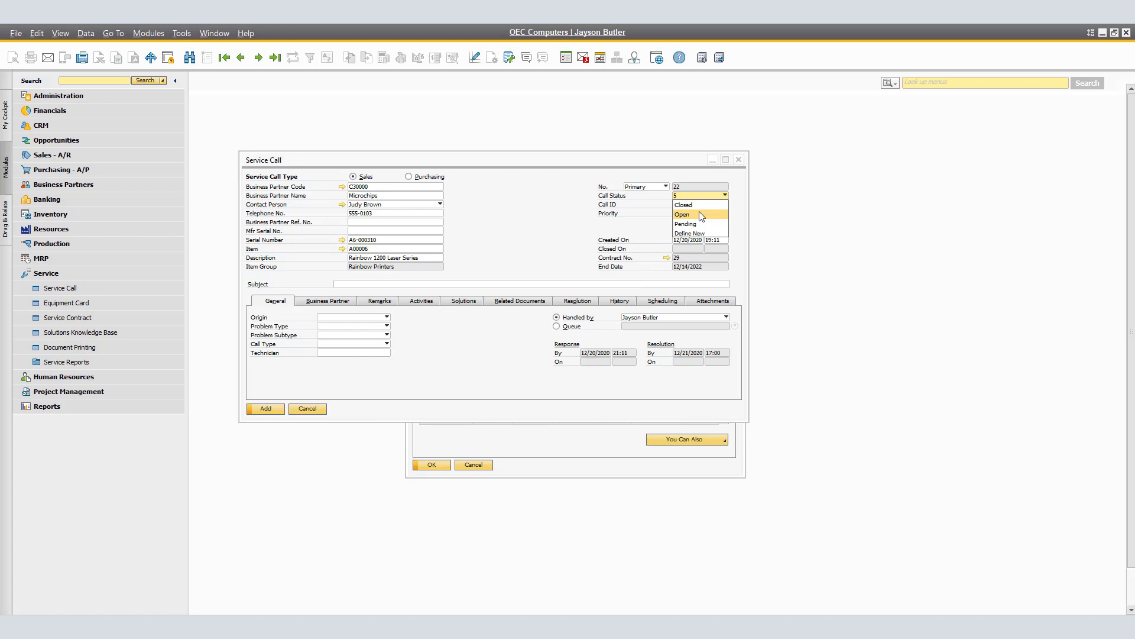
left_click(699, 214)
left_click(725, 214)
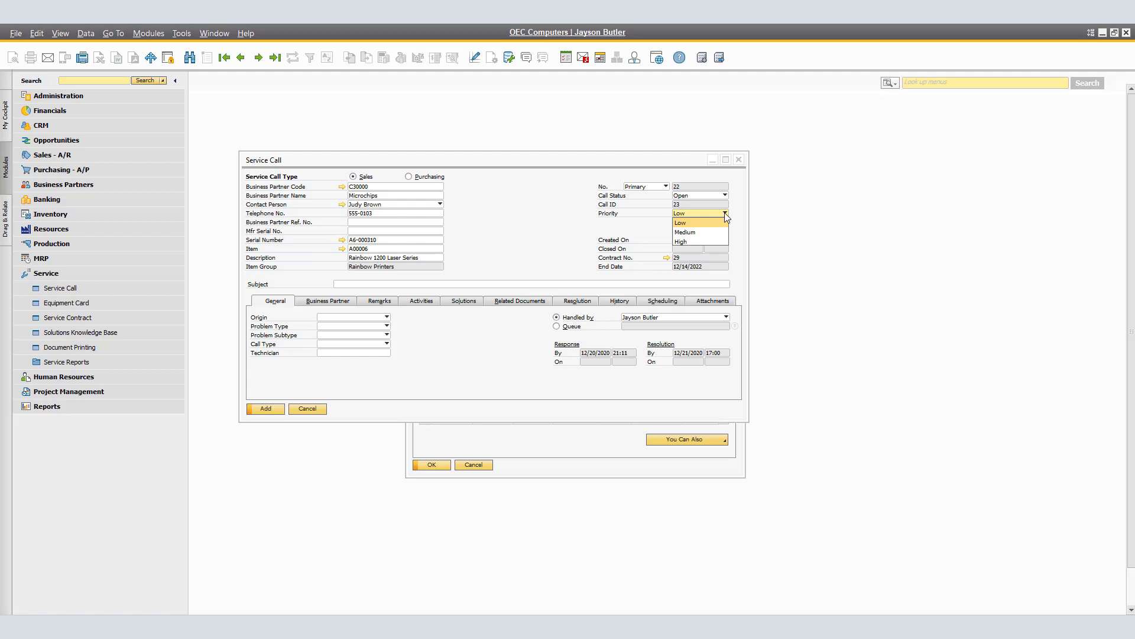
left_click(689, 241)
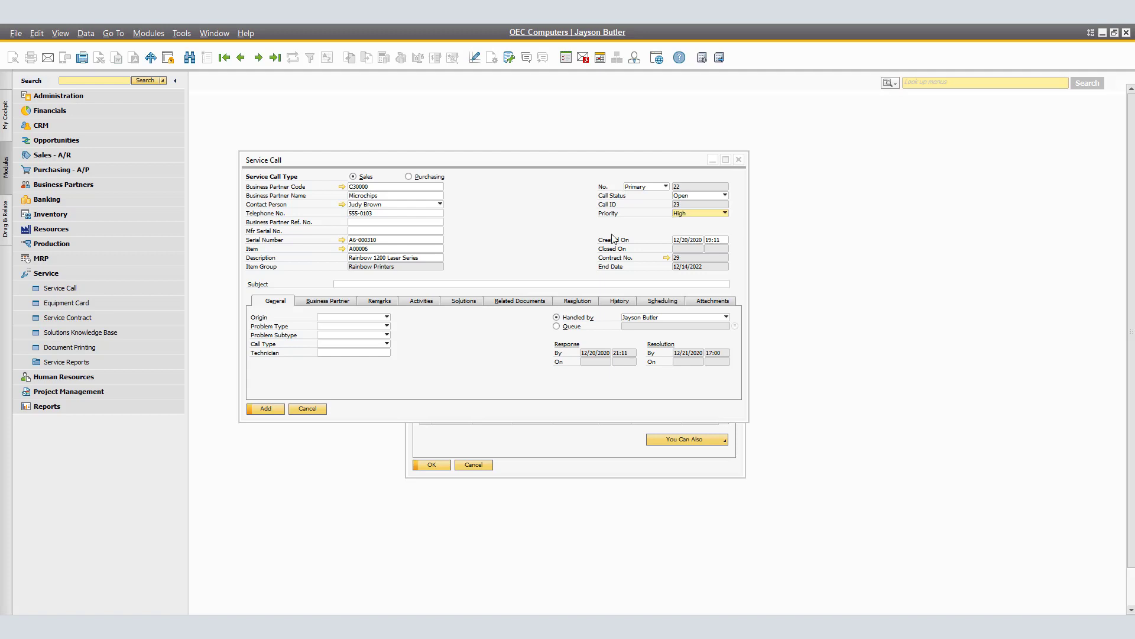
Step: Enter the subject "Printer not working correctly" and set the service call's origin to E-Mail
left_click(460, 285)
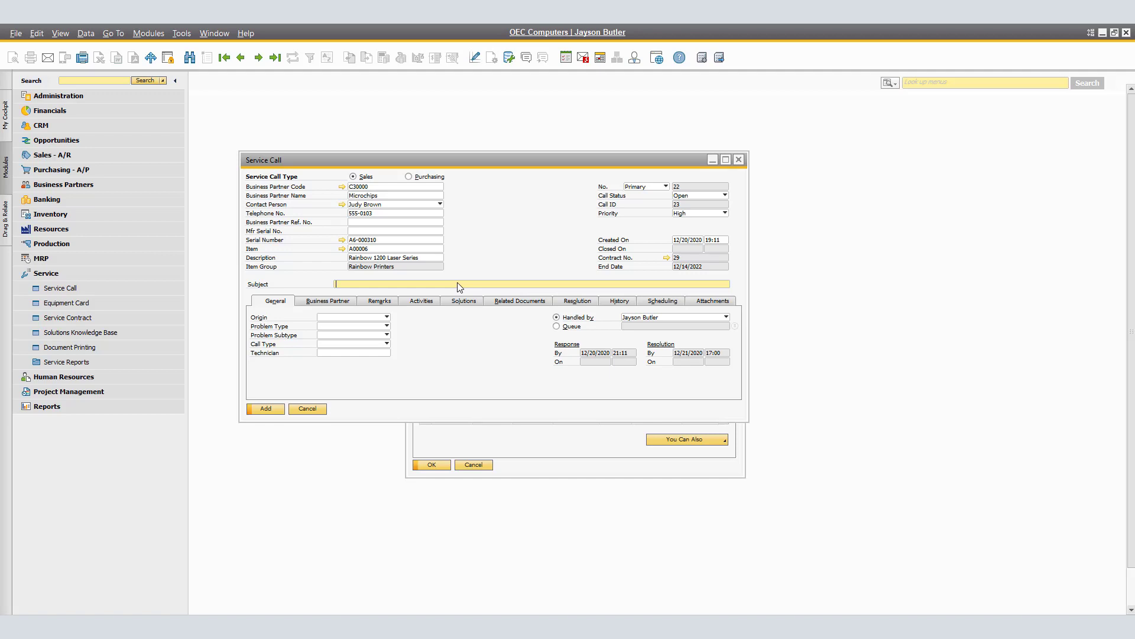
type("Printer not working correctly")
left_click(386, 317)
left_click(387, 318)
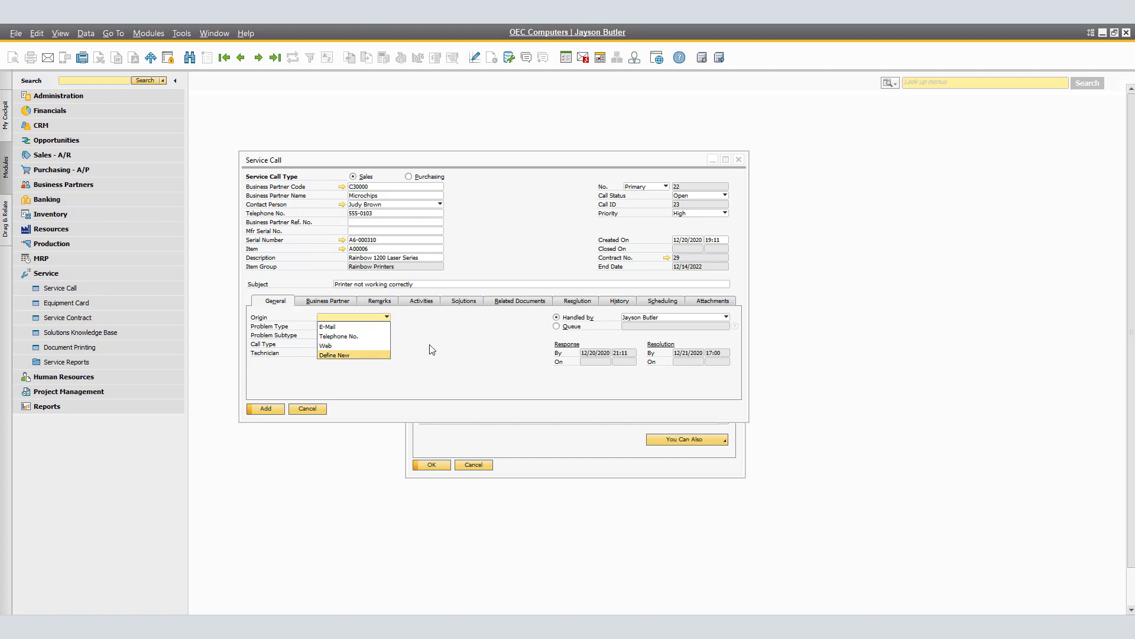
left_click(367, 327)
Step: Classify the service call with problem type Install, problem subtype New Machine and call type Installation
left_click(387, 326)
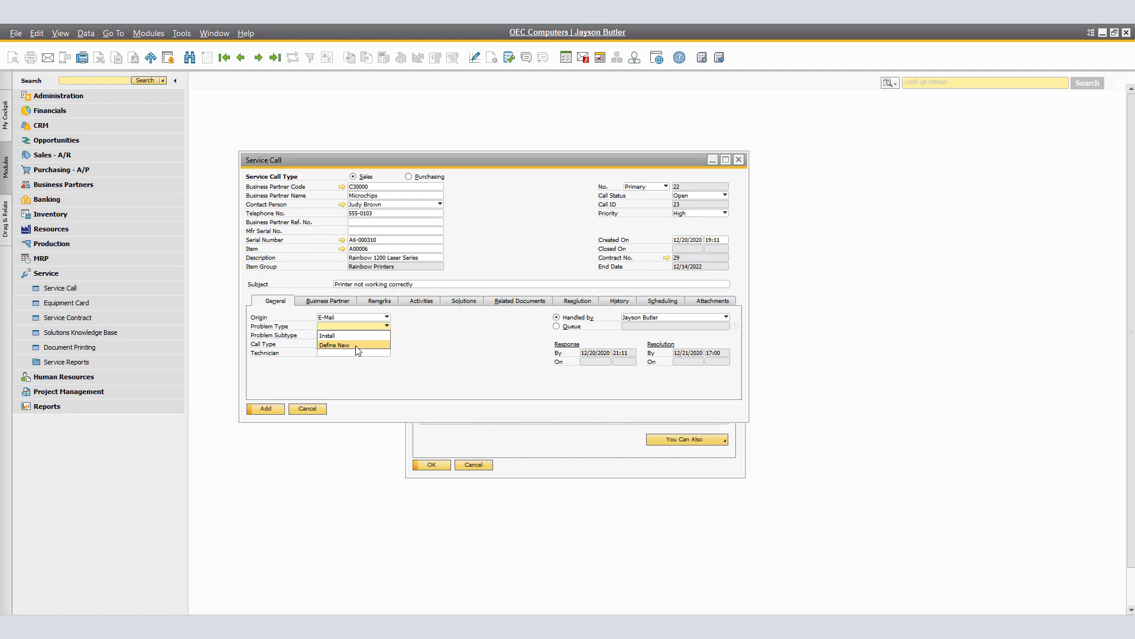
left_click(356, 337)
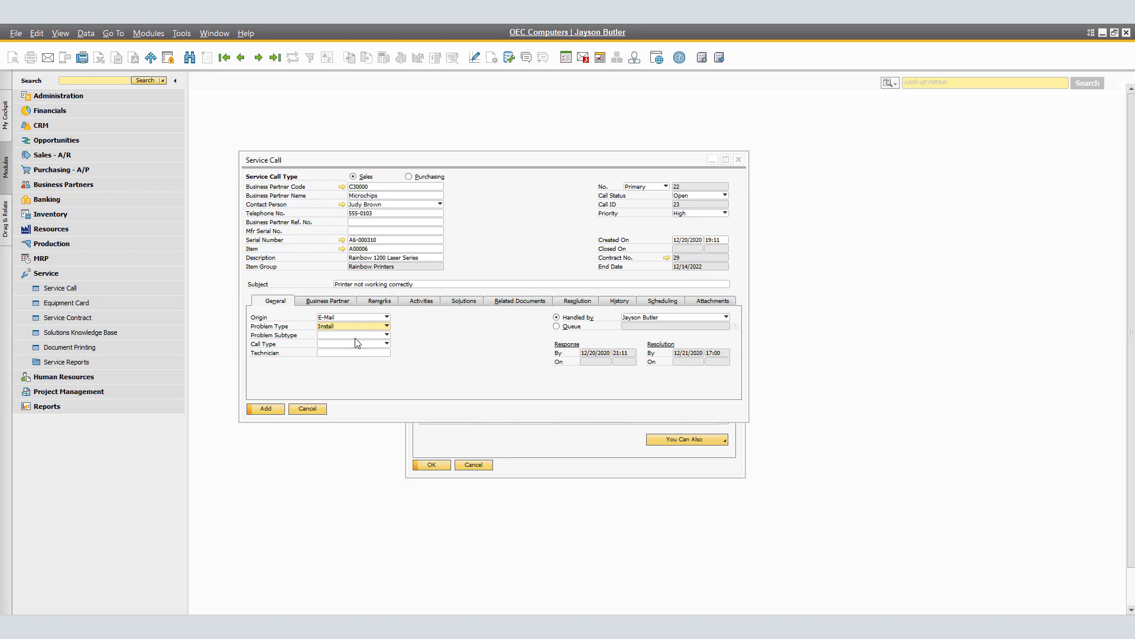
left_click(359, 334)
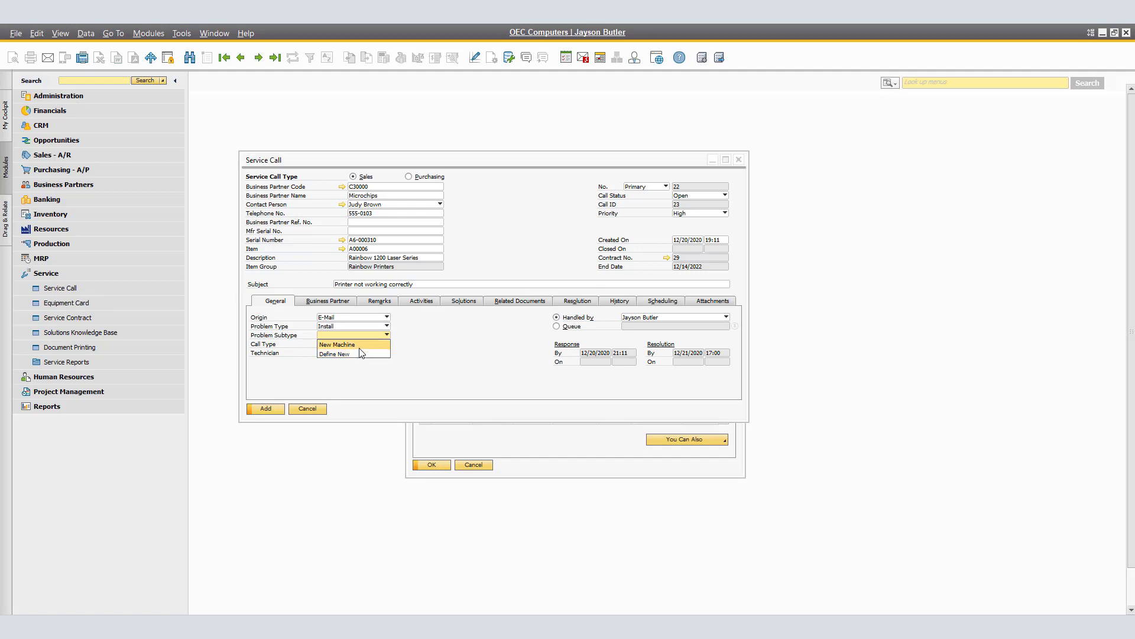
left_click(363, 345)
left_click(363, 345)
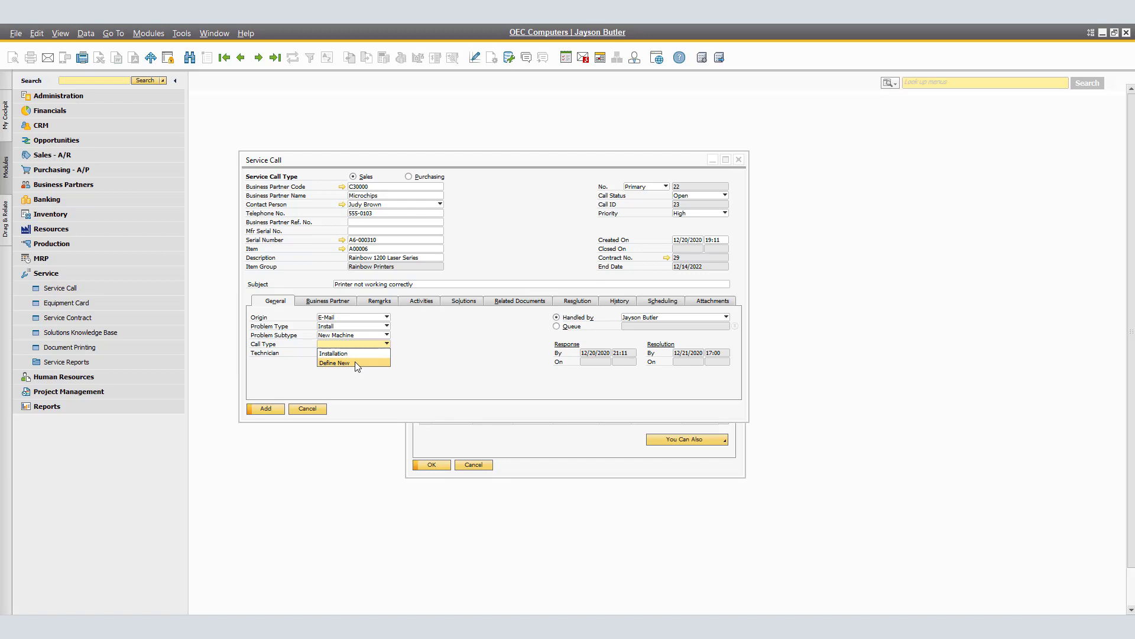
left_click(358, 353)
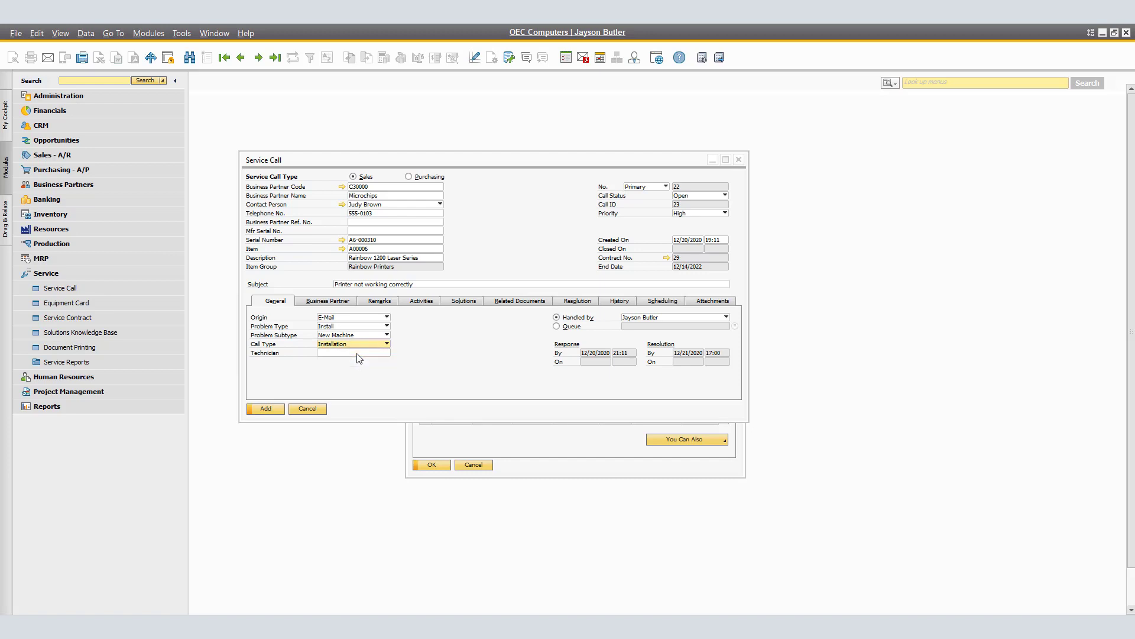
Step: Assign the first employee in the employee list as the service call's technician
left_click(374, 353)
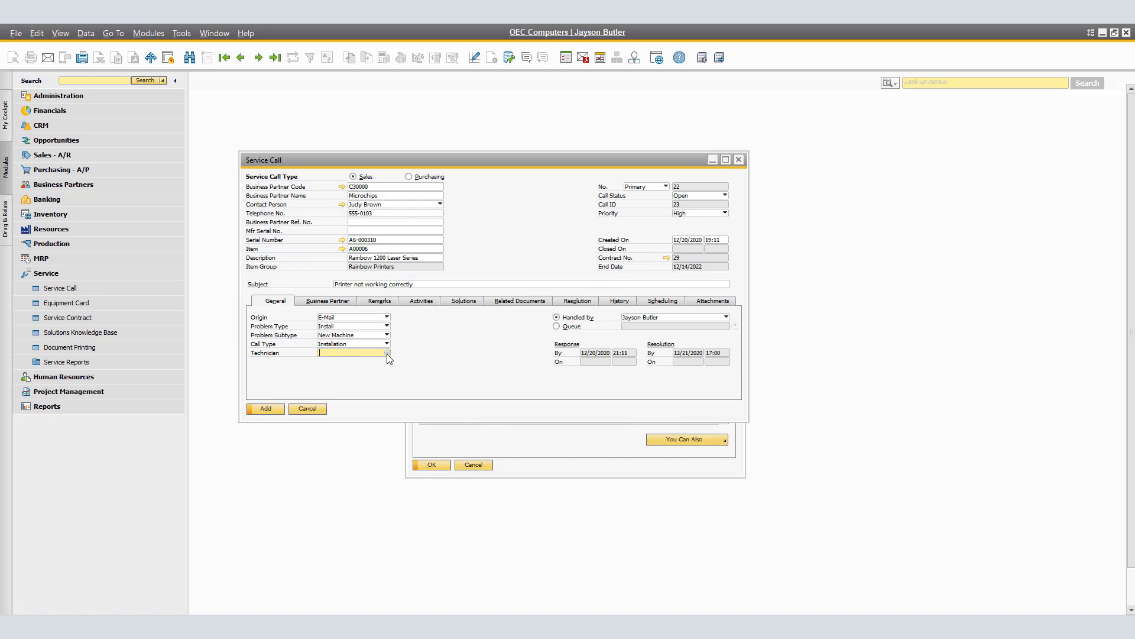
left_click(388, 353)
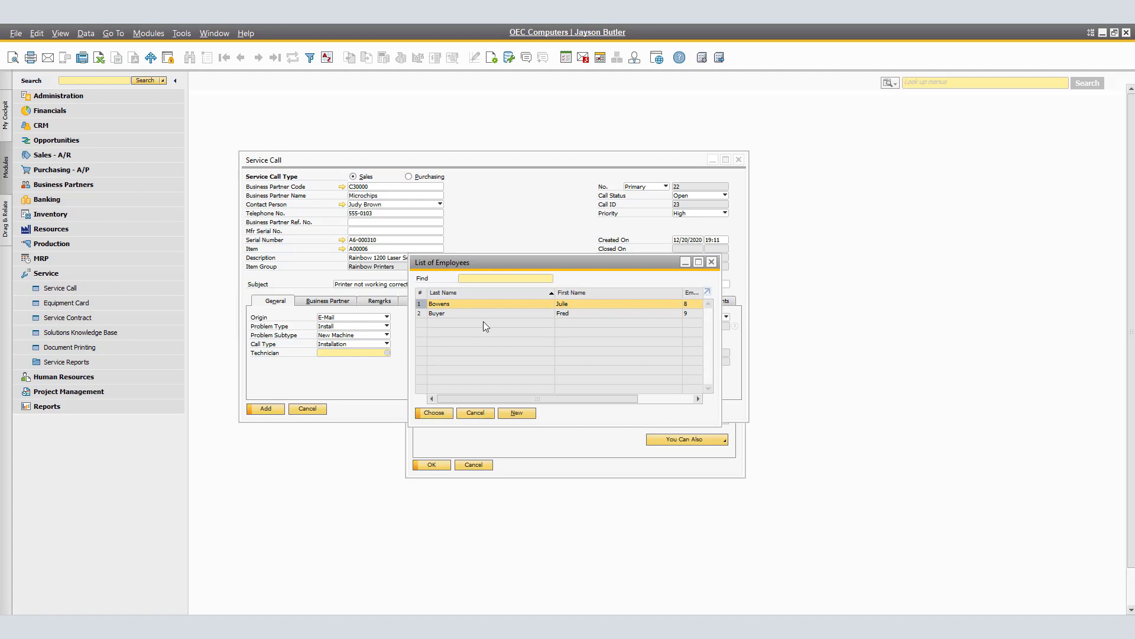
left_click(434, 412)
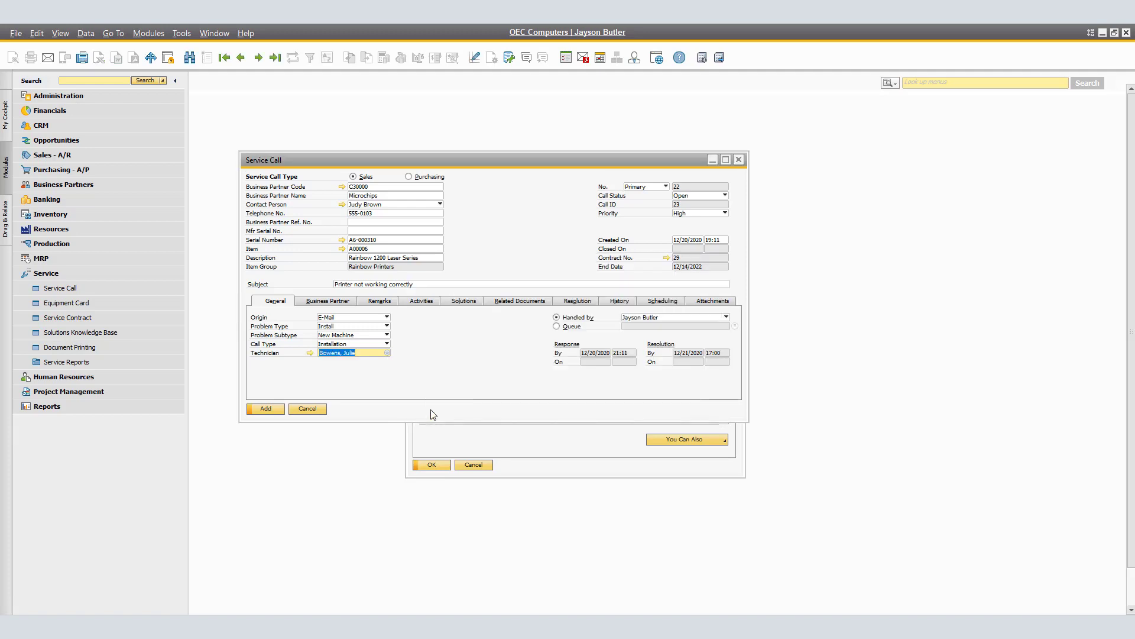
Step: Review the call's business partner, remarks and activities details, and link the knowledge base solution "Application settings determine how colors are sent to the printer"
left_click(331, 302)
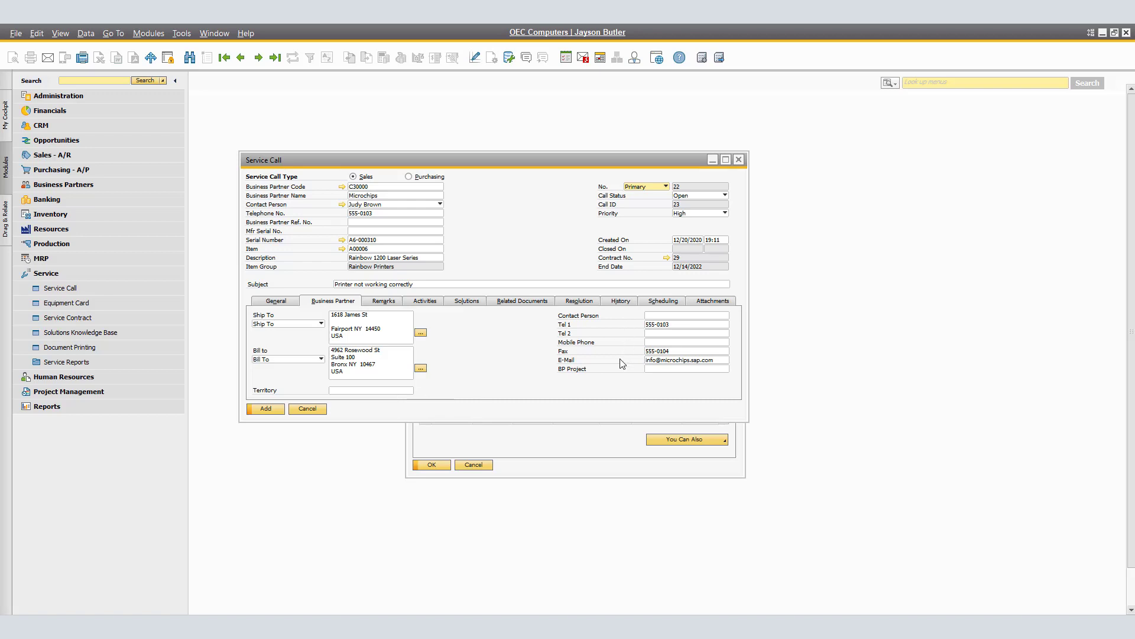
left_click(384, 301)
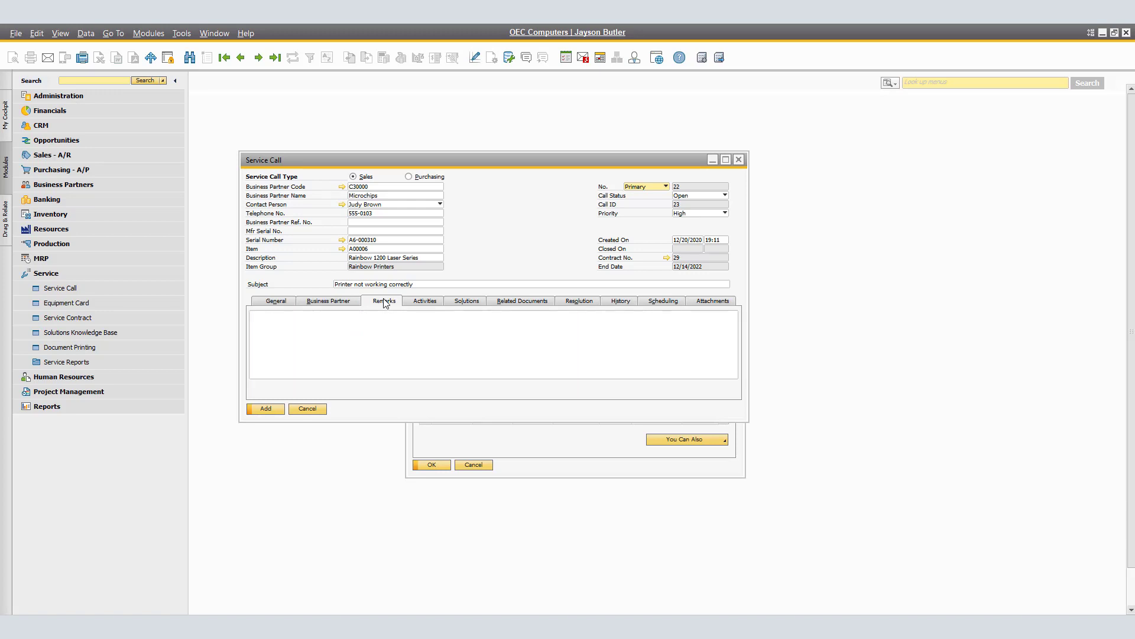
left_click(432, 303)
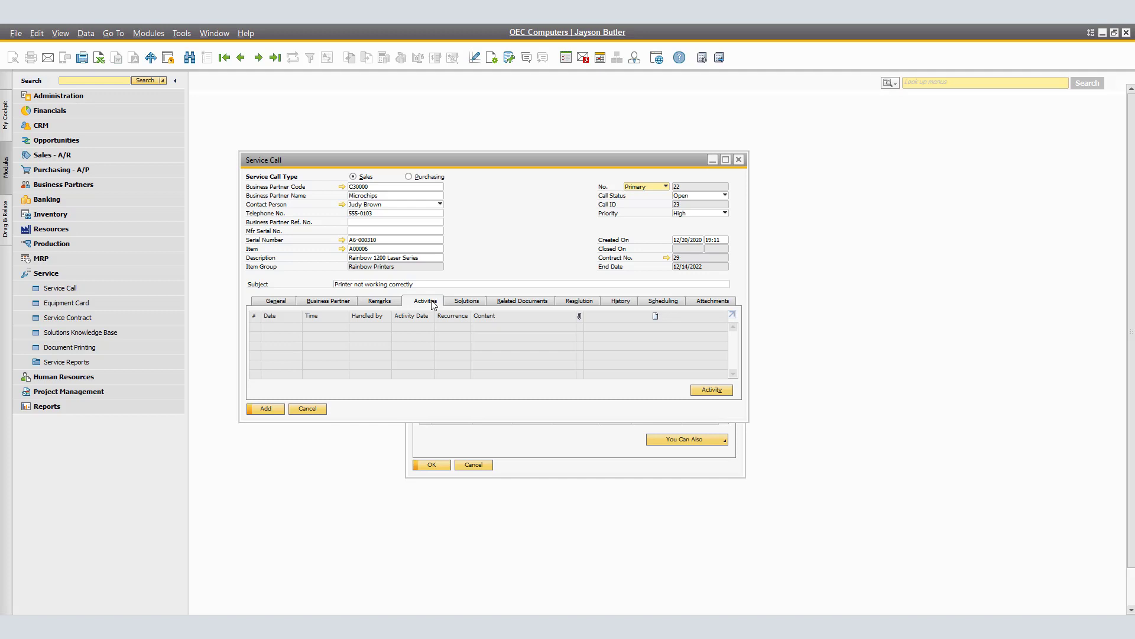
left_click(467, 301)
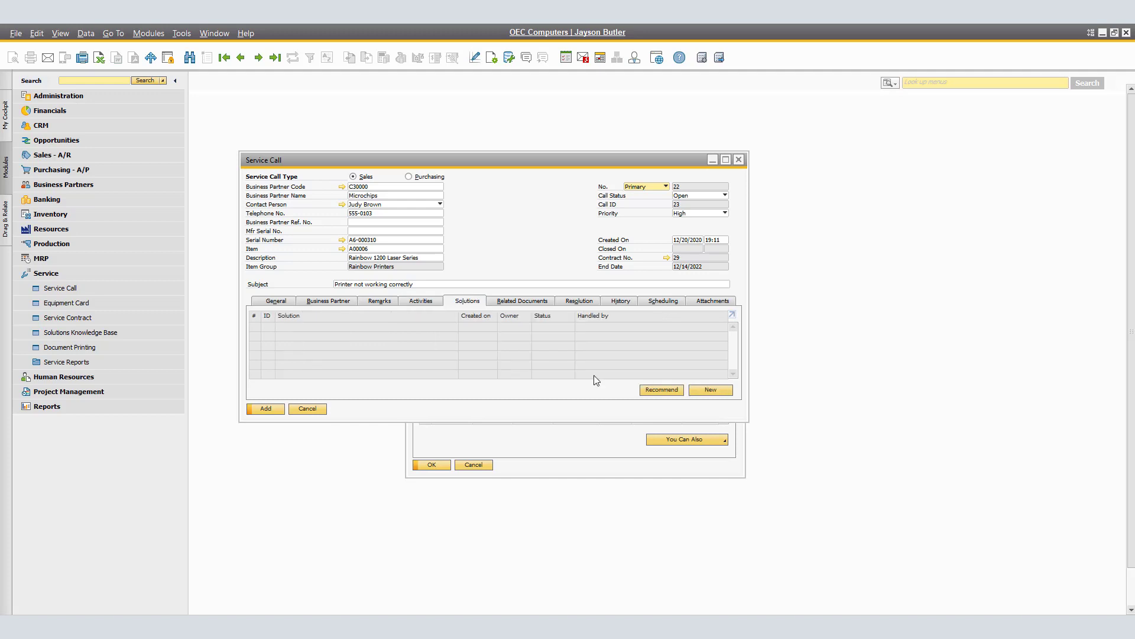
left_click(657, 389)
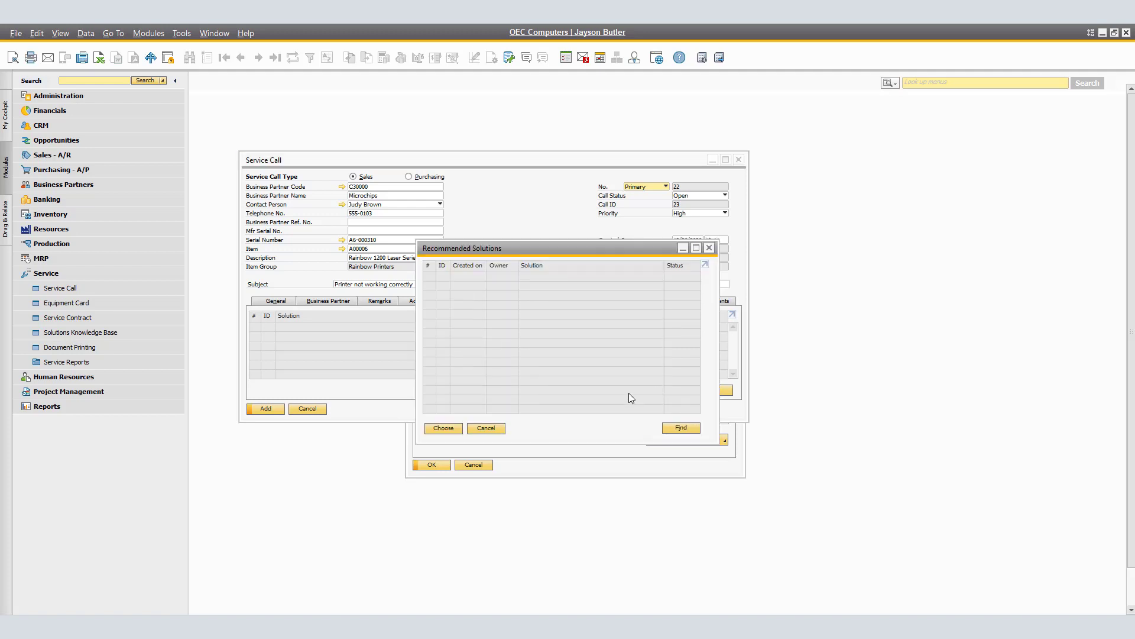
left_click(680, 427)
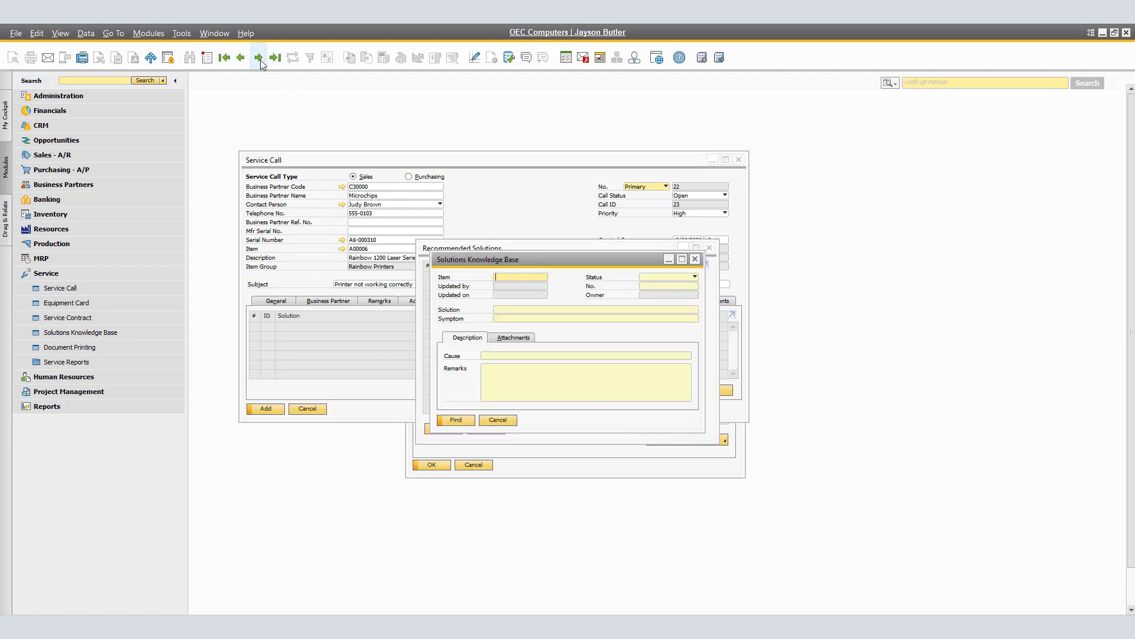
left_click(259, 57)
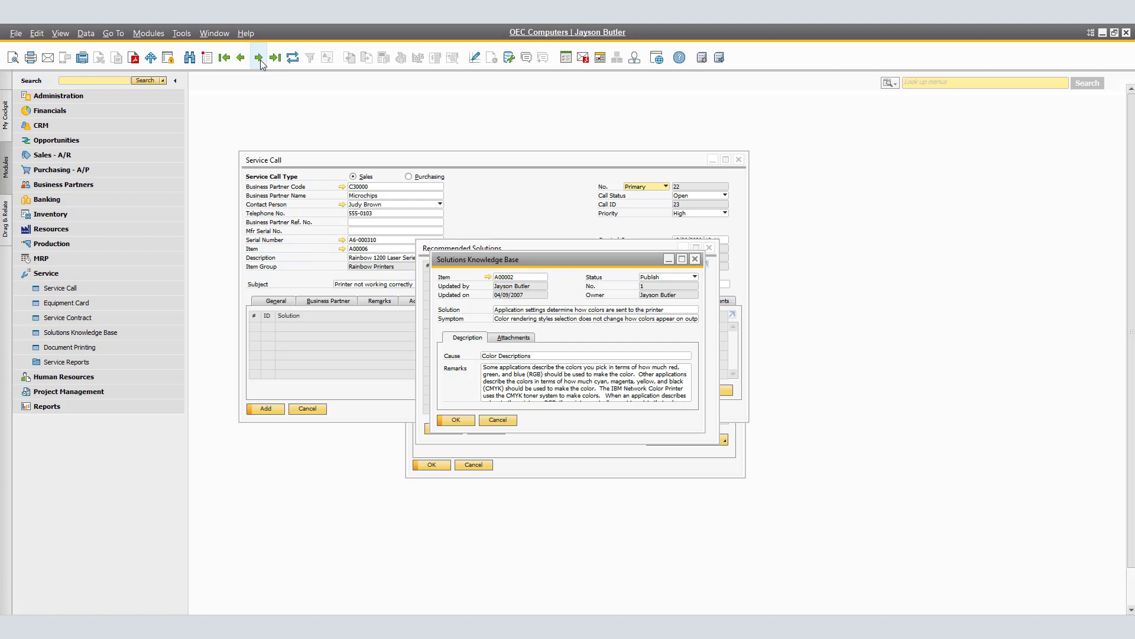
left_click(465, 418)
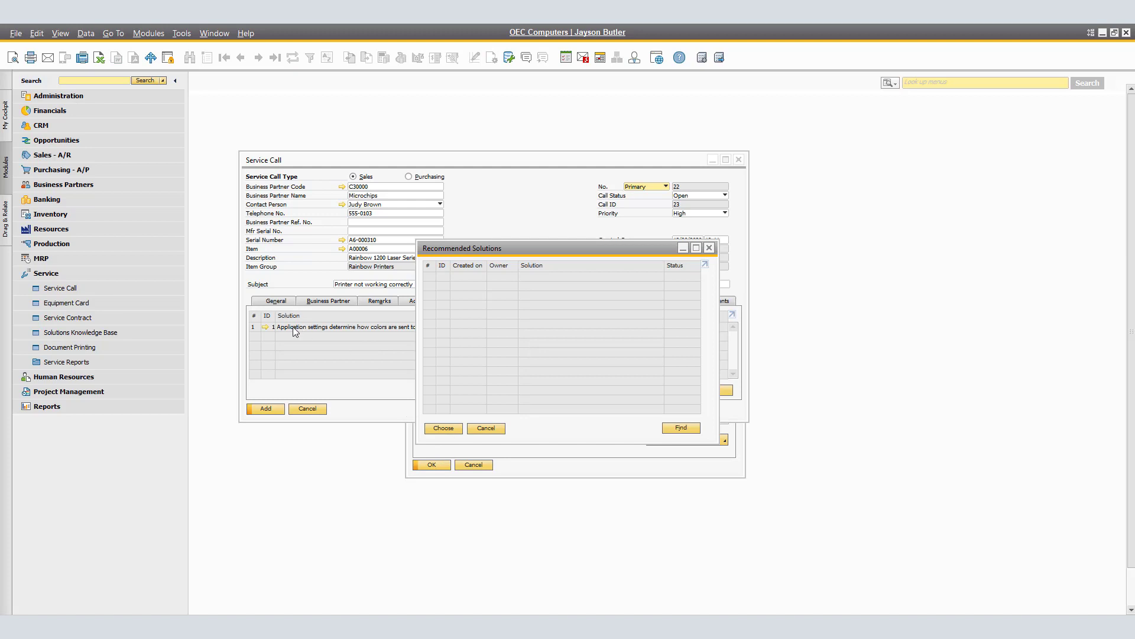
left_click(486, 428)
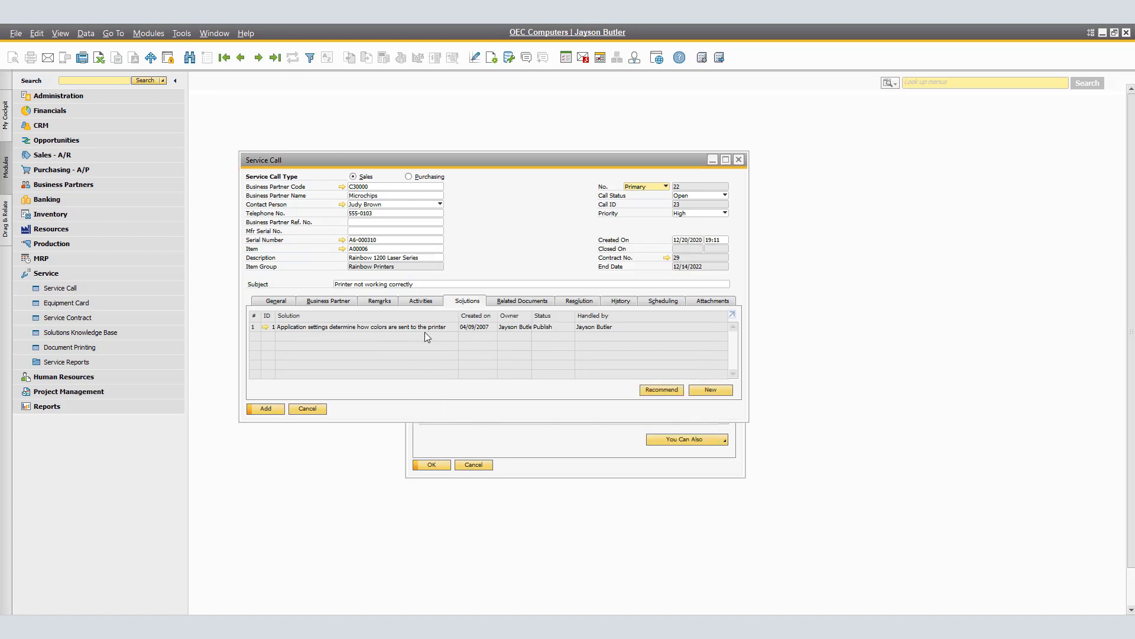
Step: Start a new A/R Invoice from the service call's related documents, with the document type selection set to All Documents
left_click(545, 302)
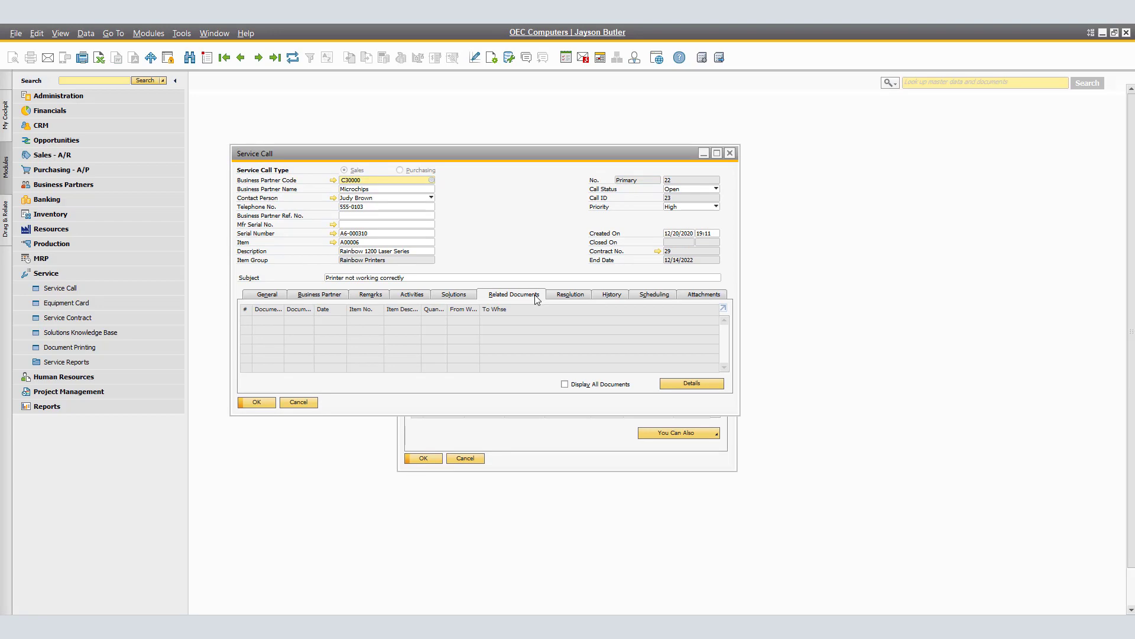
left_click(677, 384)
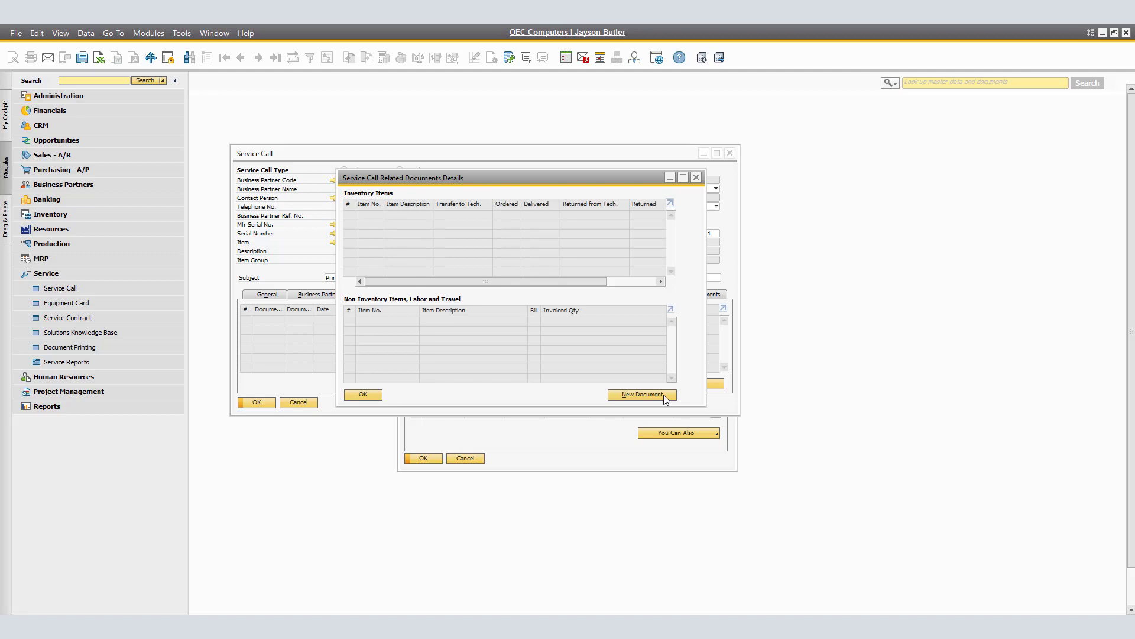
left_click(664, 395)
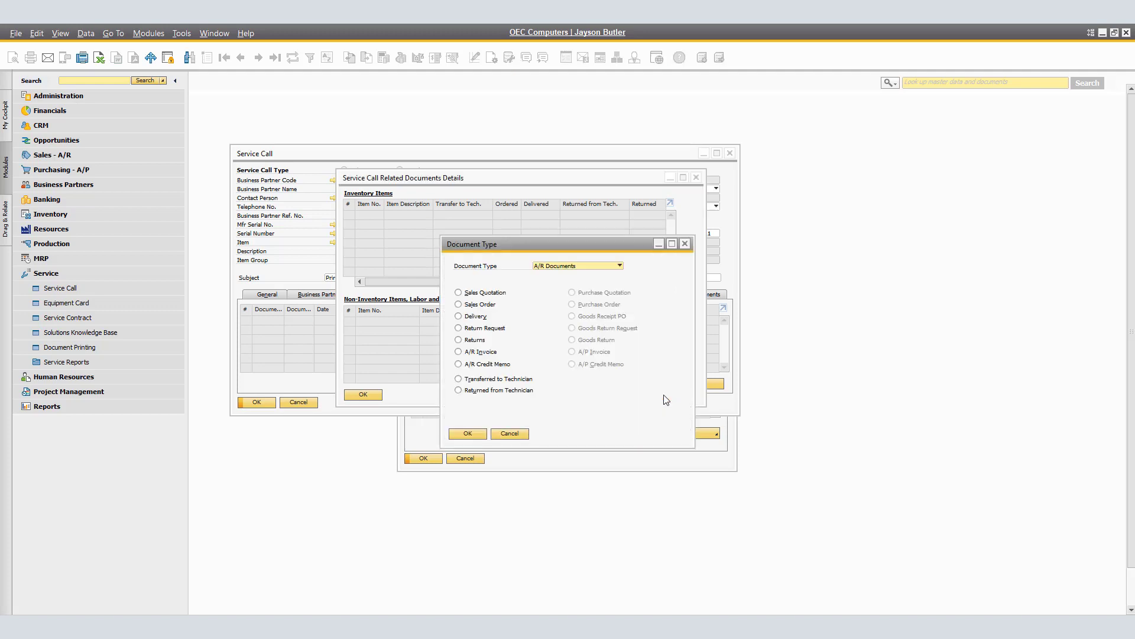
left_click(620, 267)
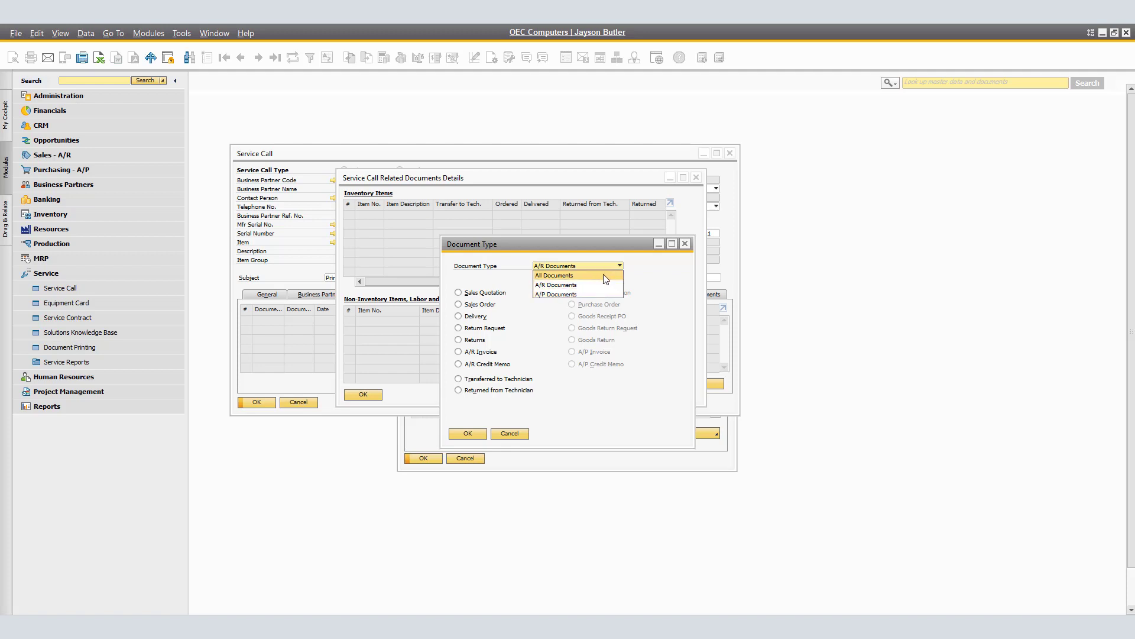
left_click(606, 277)
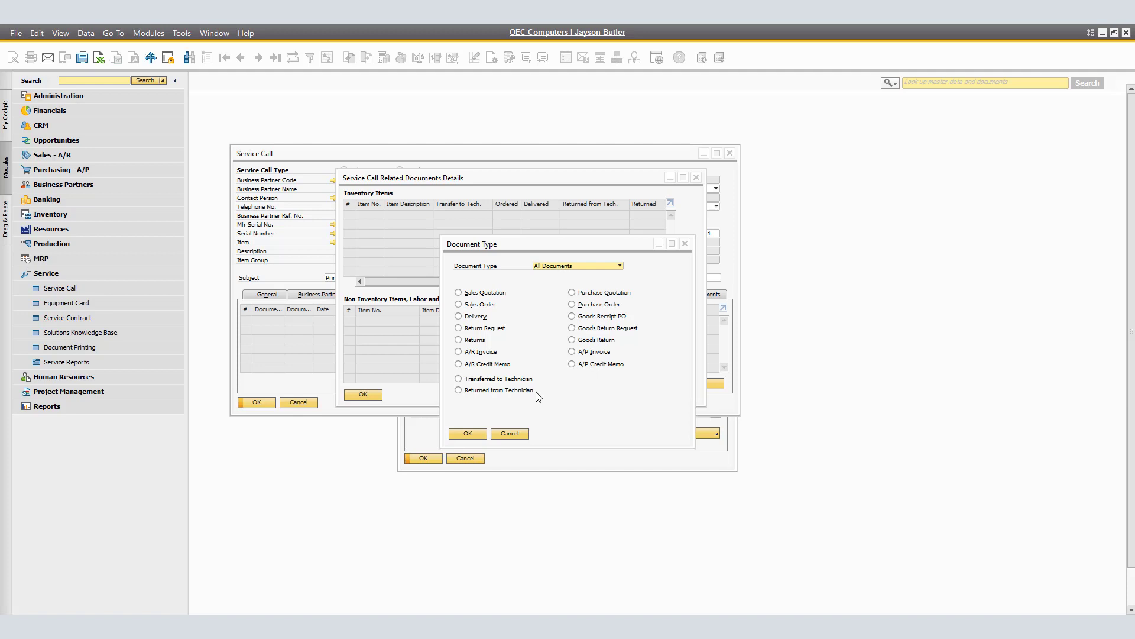
left_click(470, 353)
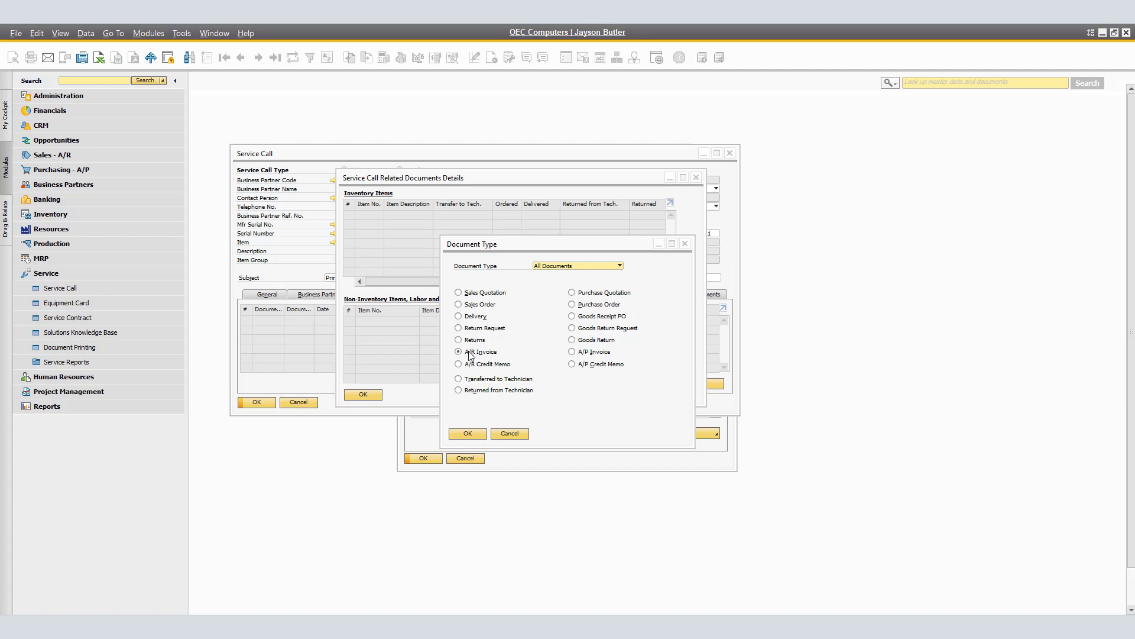
left_click(467, 433)
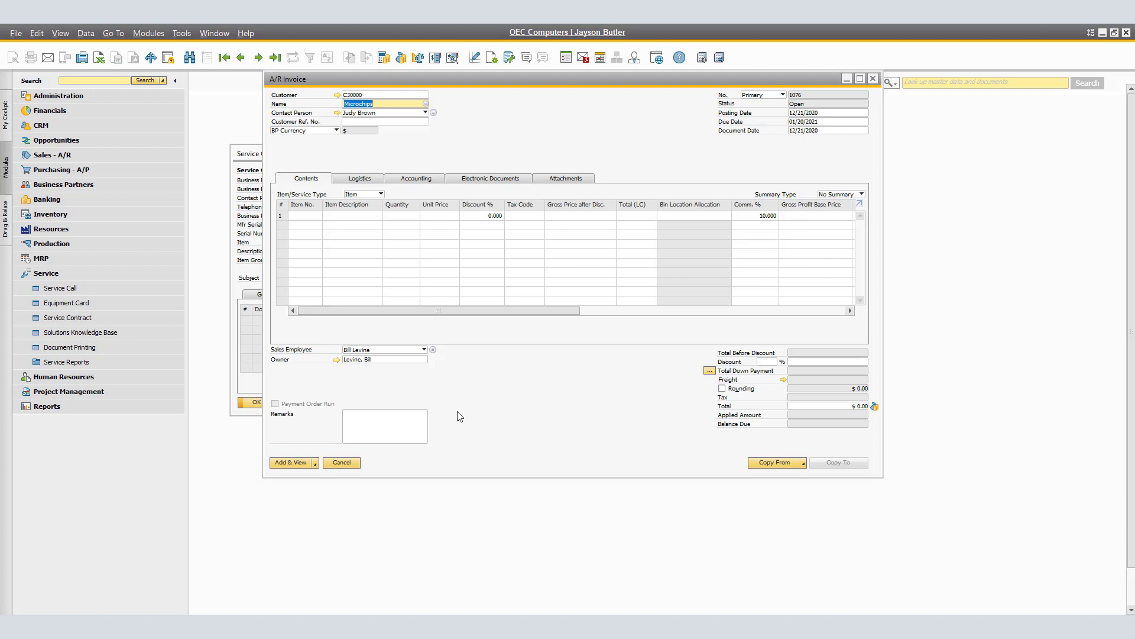
Step: Add the TechLabor item to the first line of the A/R invoice
left_click(308, 216)
left_click(318, 216)
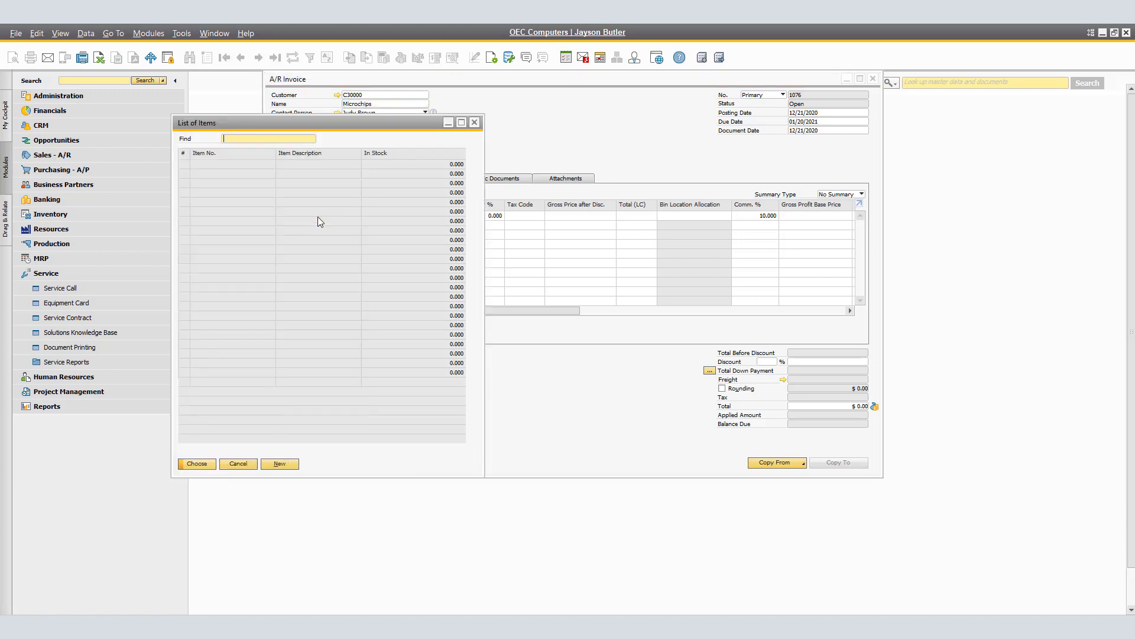
type("TechLabor")
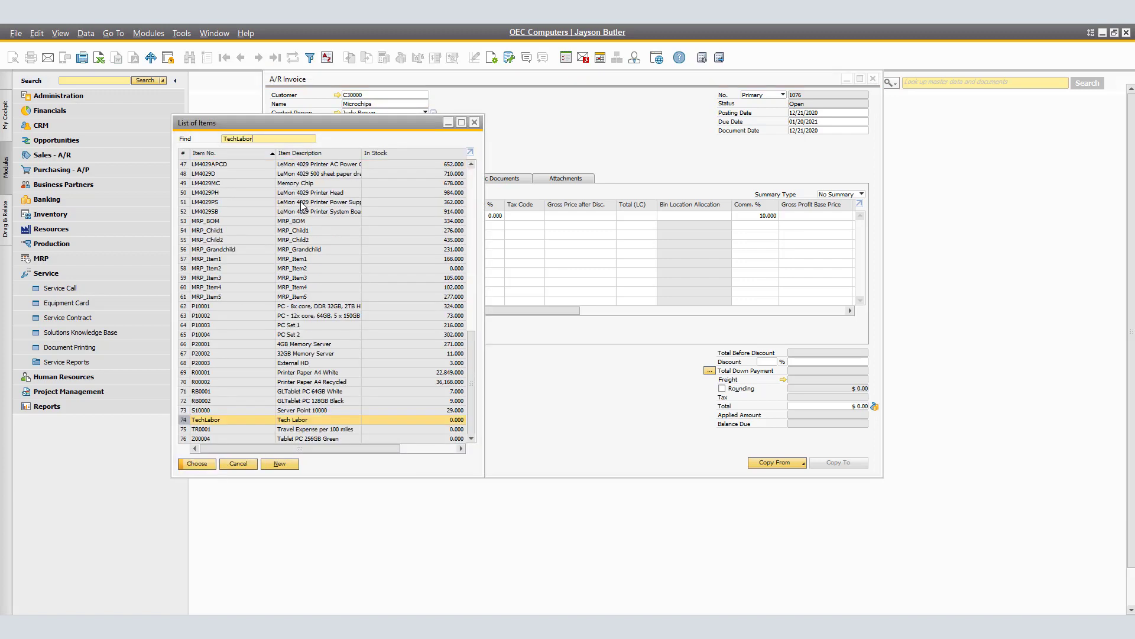
left_click(197, 463)
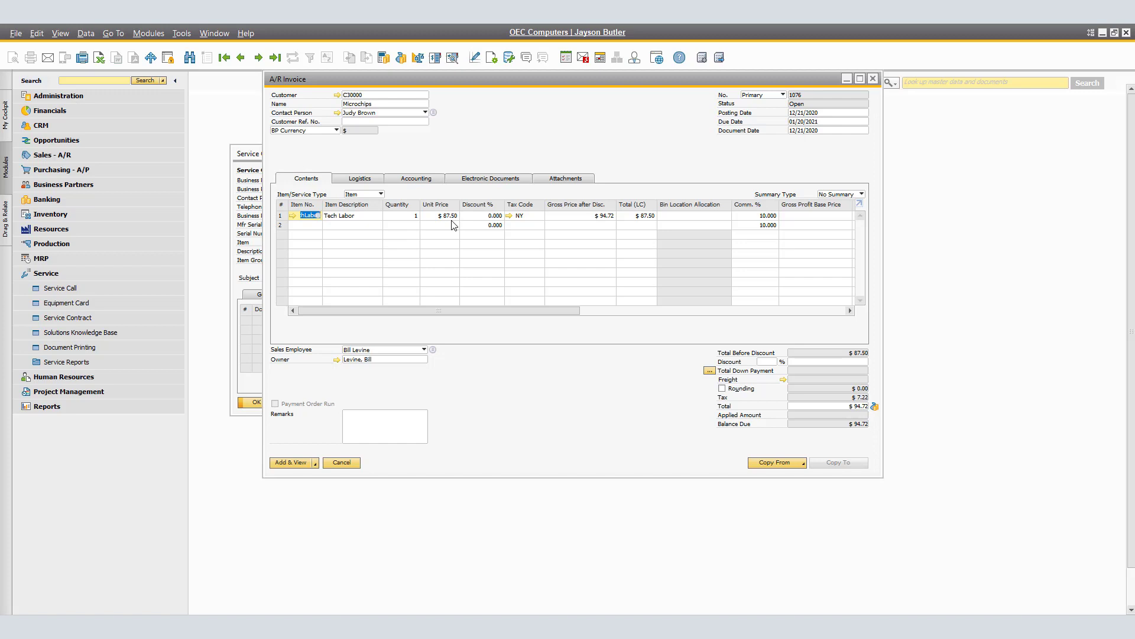
Step: Enter the remark "Call 22" on the A/R invoice and add the invoice to the system
left_click(387, 439)
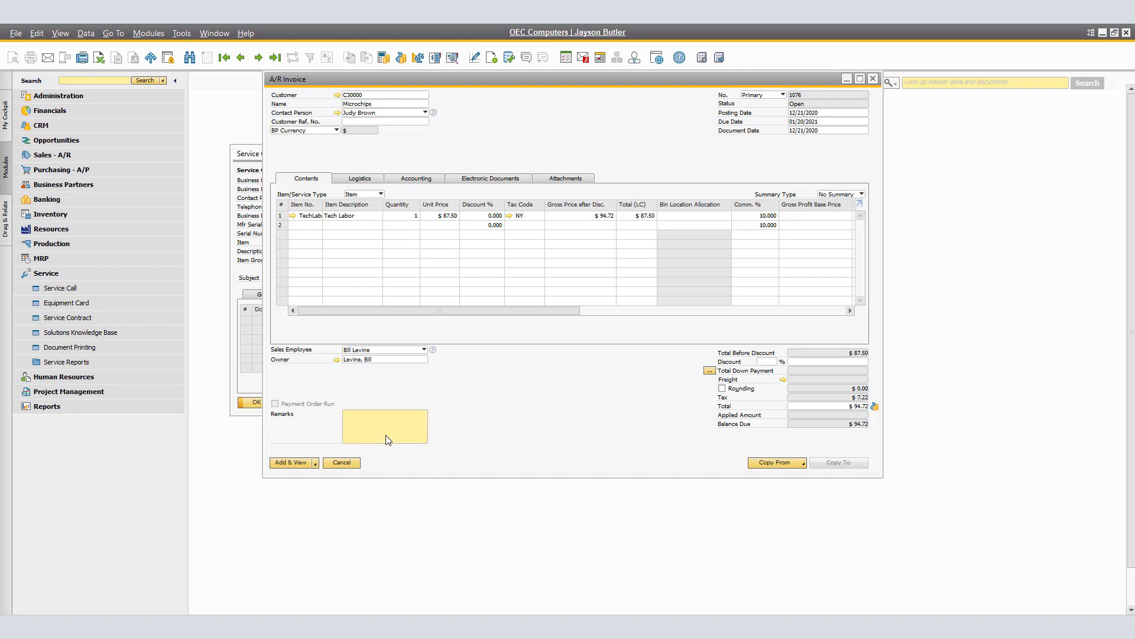
type("Call 22")
left_click(294, 463)
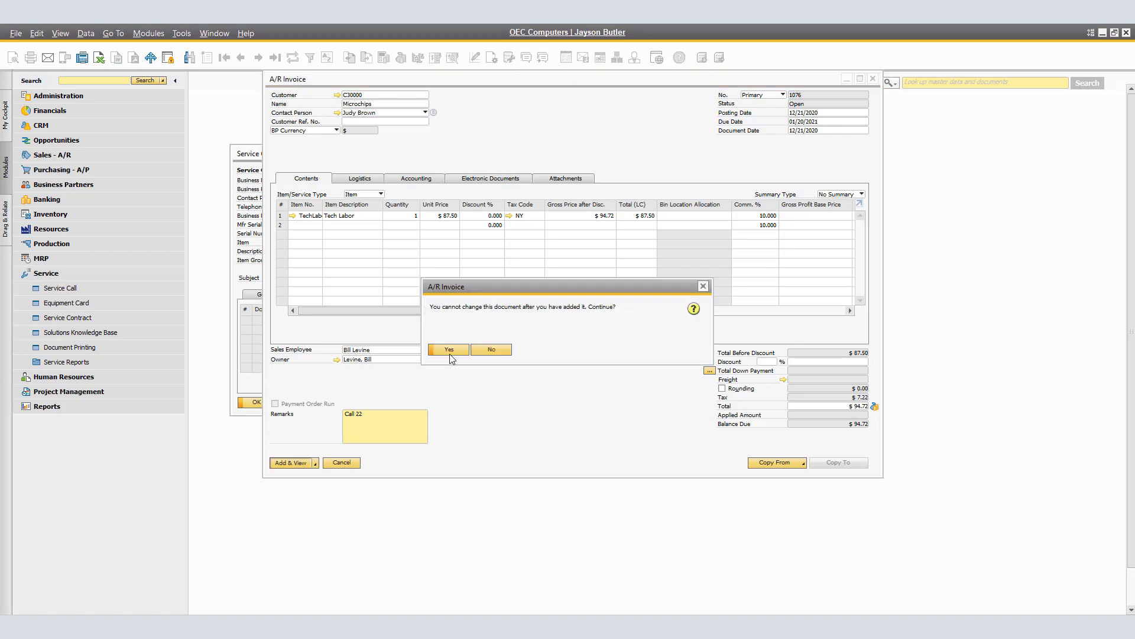
left_click(449, 350)
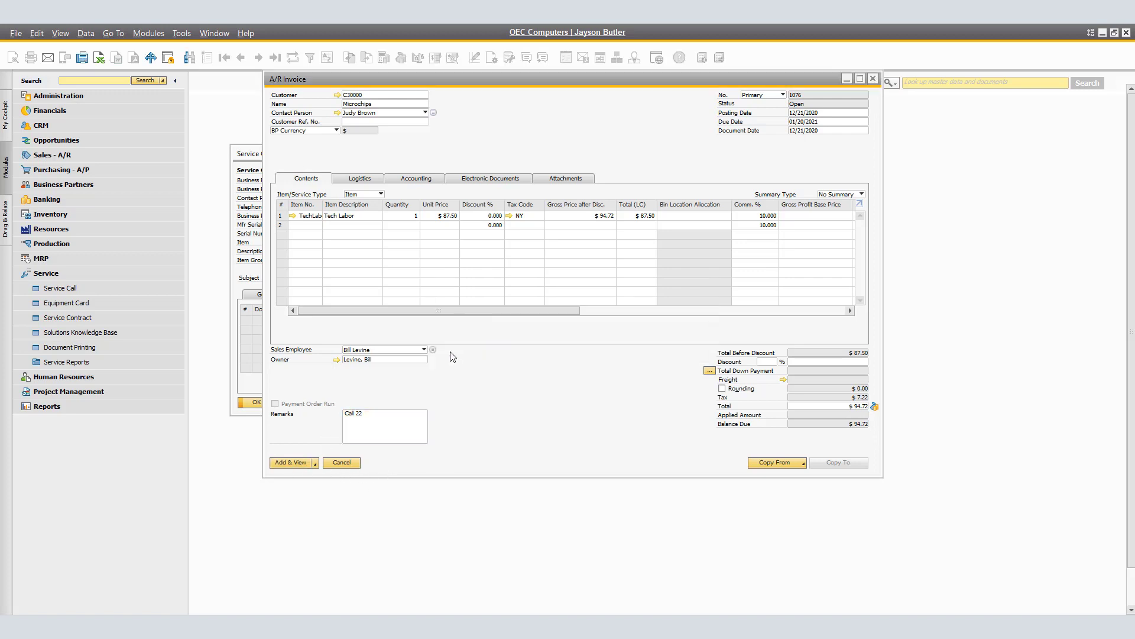
left_click(449, 350)
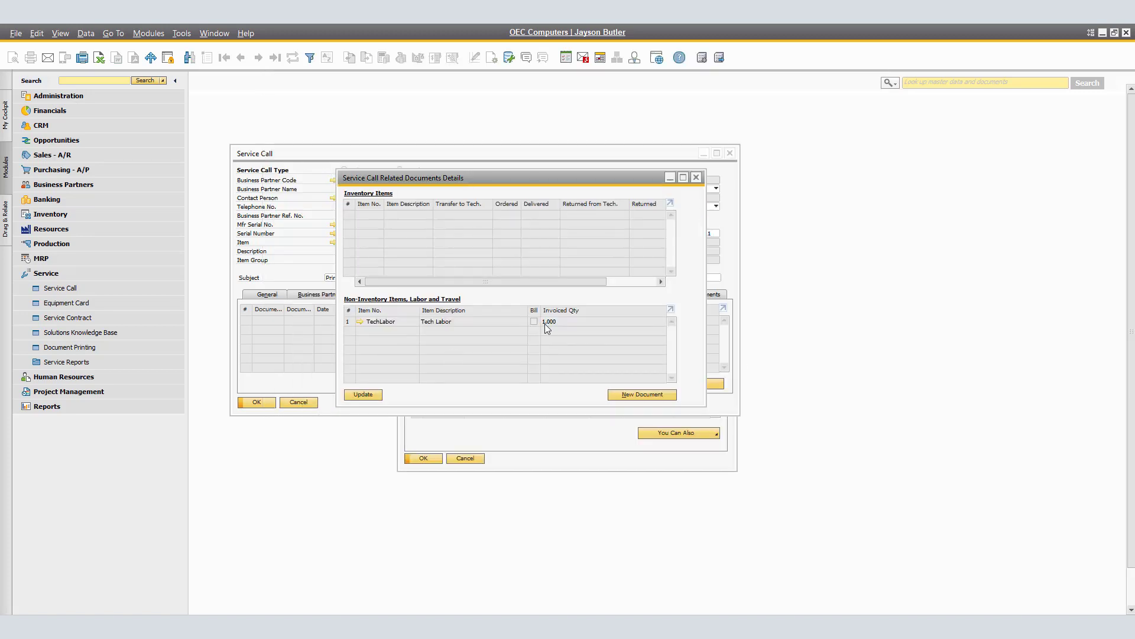
Step: Save the related documents details and update the service call with the linked invoice
left_click(375, 395)
left_click(363, 394)
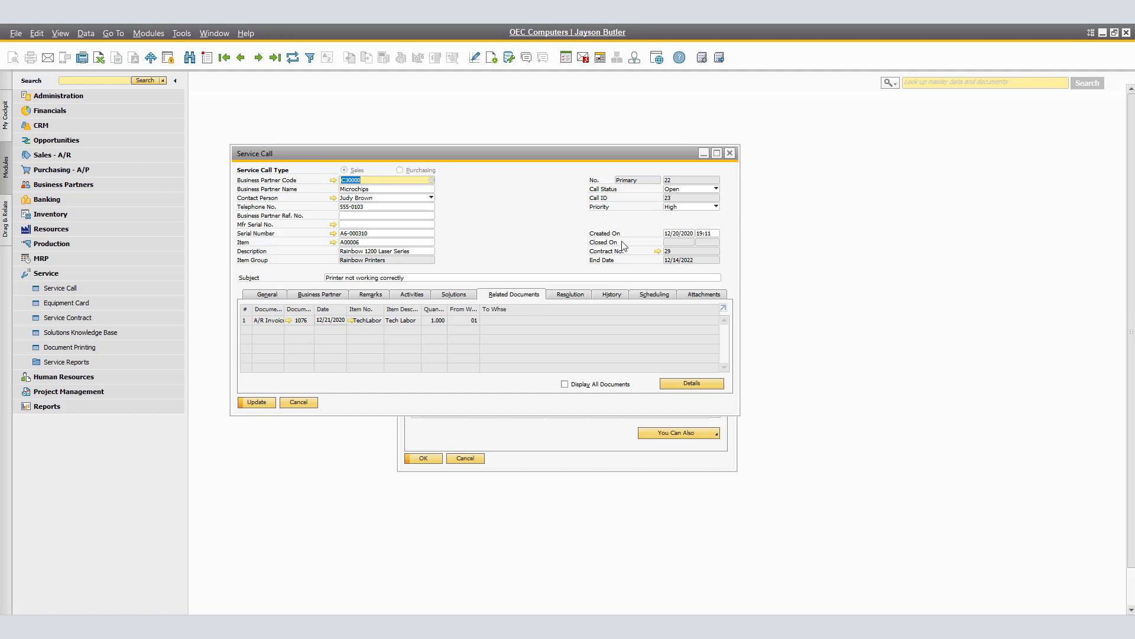
left_click(258, 403)
left_click(258, 402)
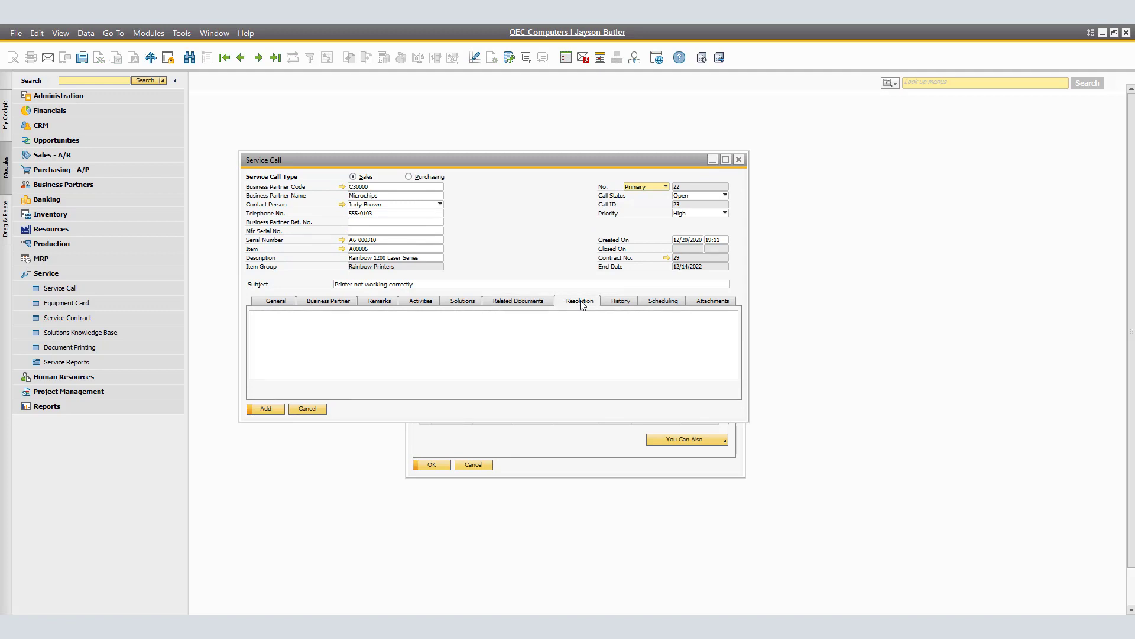
Step: Examine the service call's resolution, history, scheduling and attachments sections, including the calendar and the meeting location options
left_click(524, 338)
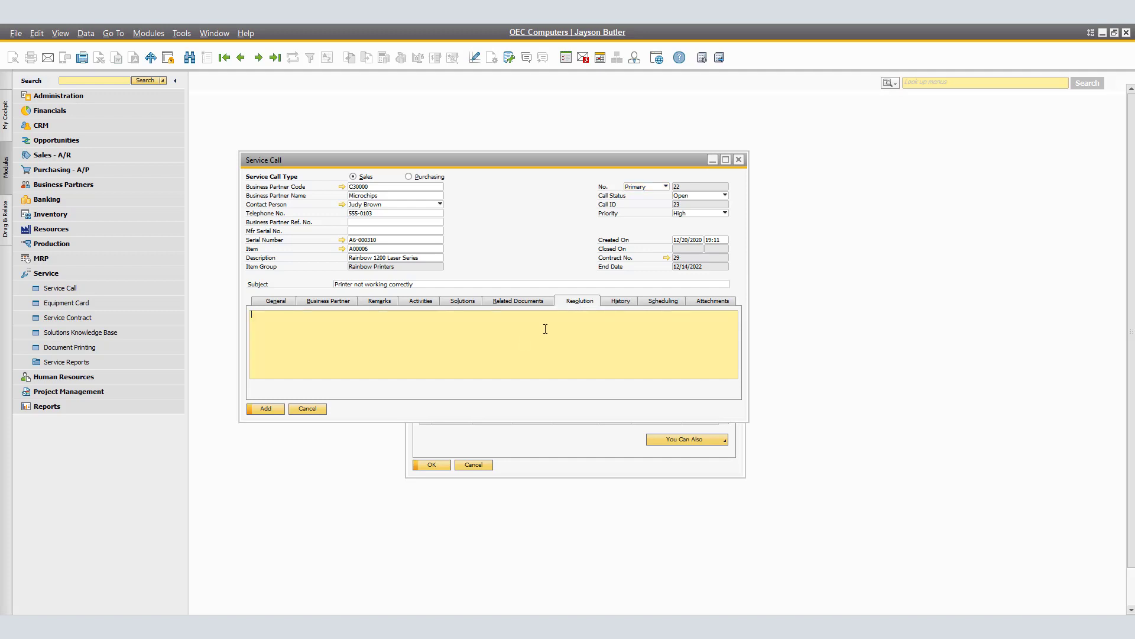
left_click(622, 302)
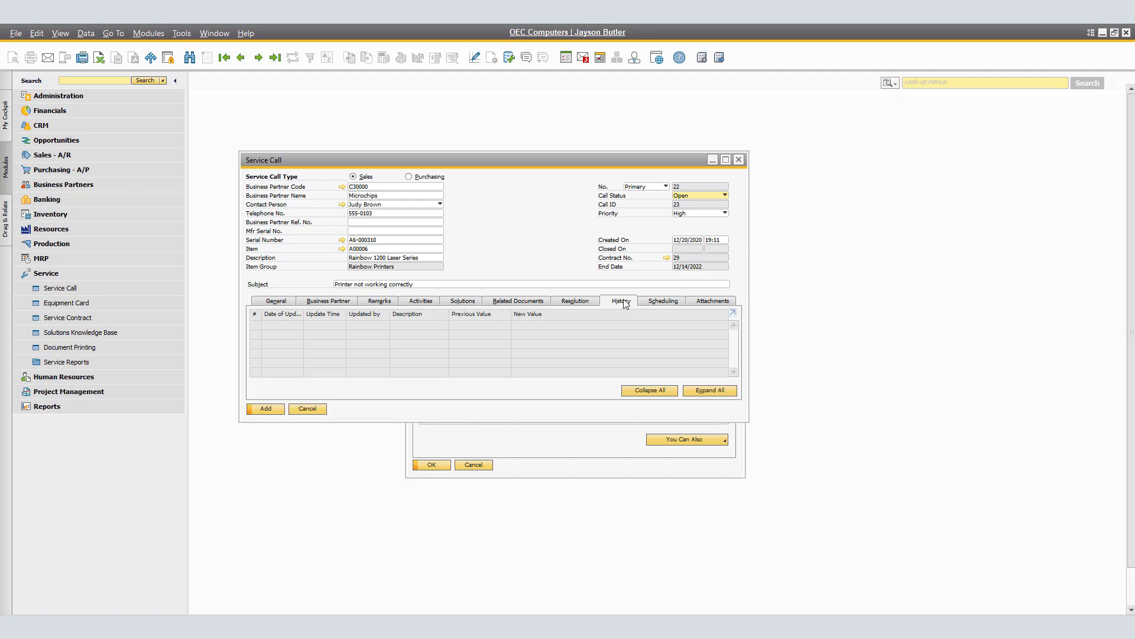
left_click(678, 302)
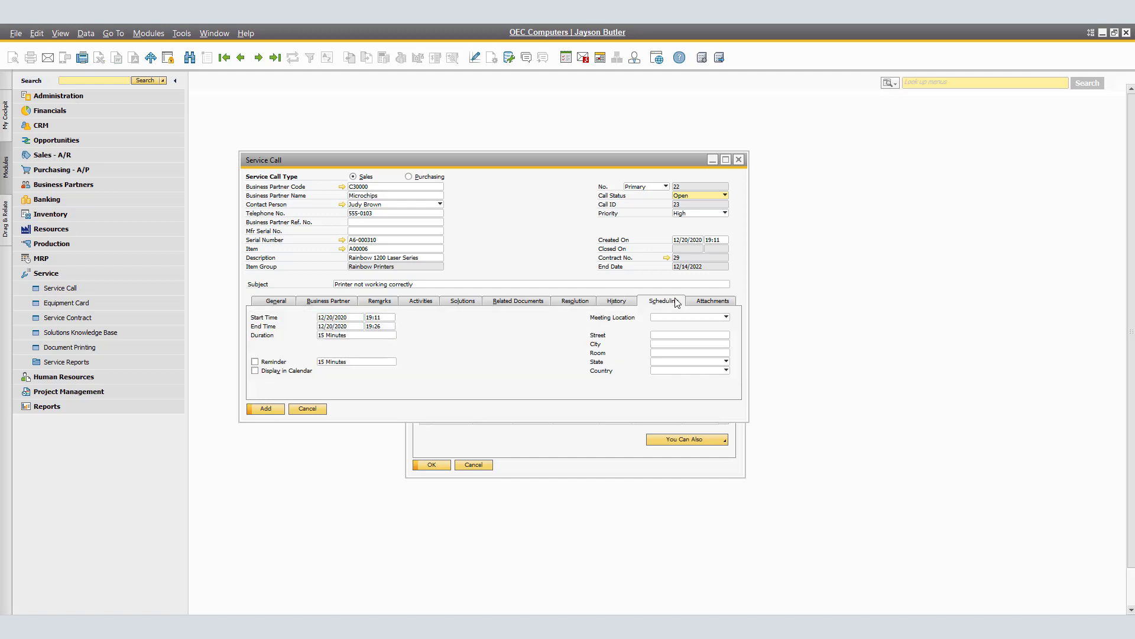
left_click(600, 58)
left_click(454, 178)
left_click(726, 317)
left_click(727, 317)
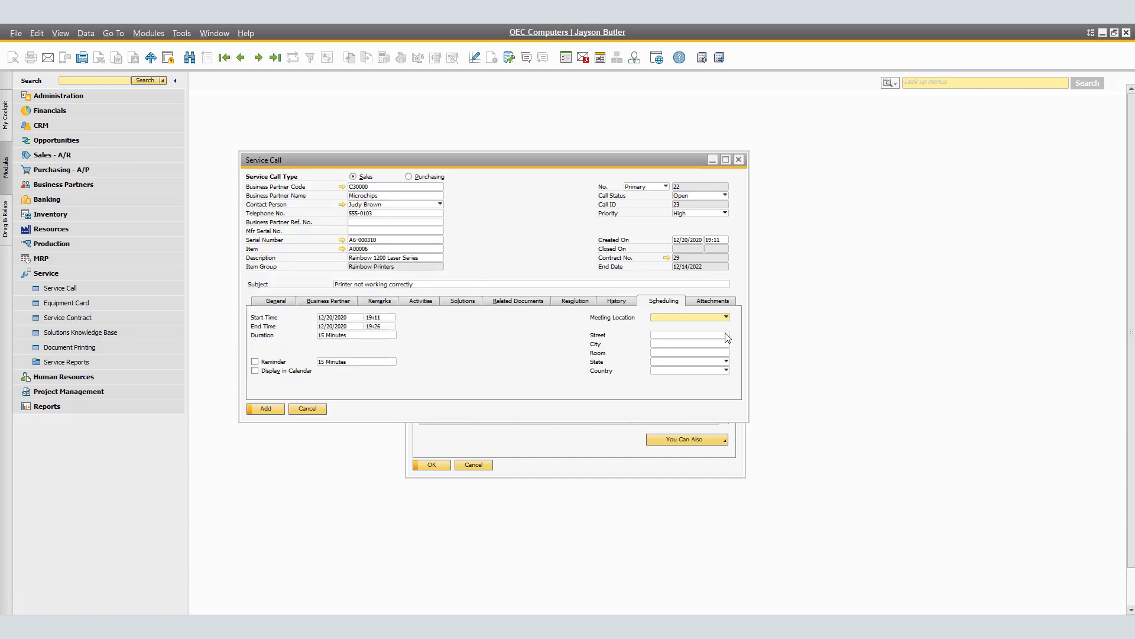
left_click(718, 302)
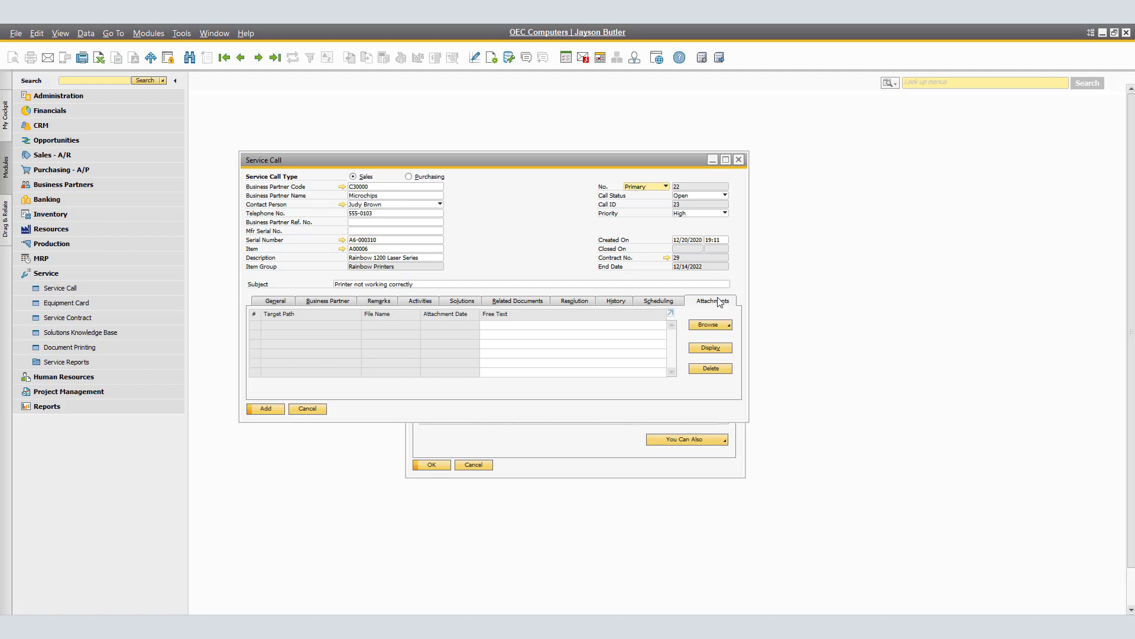
Step: Set the service call's problem type to Install in its general details
left_click(276, 301)
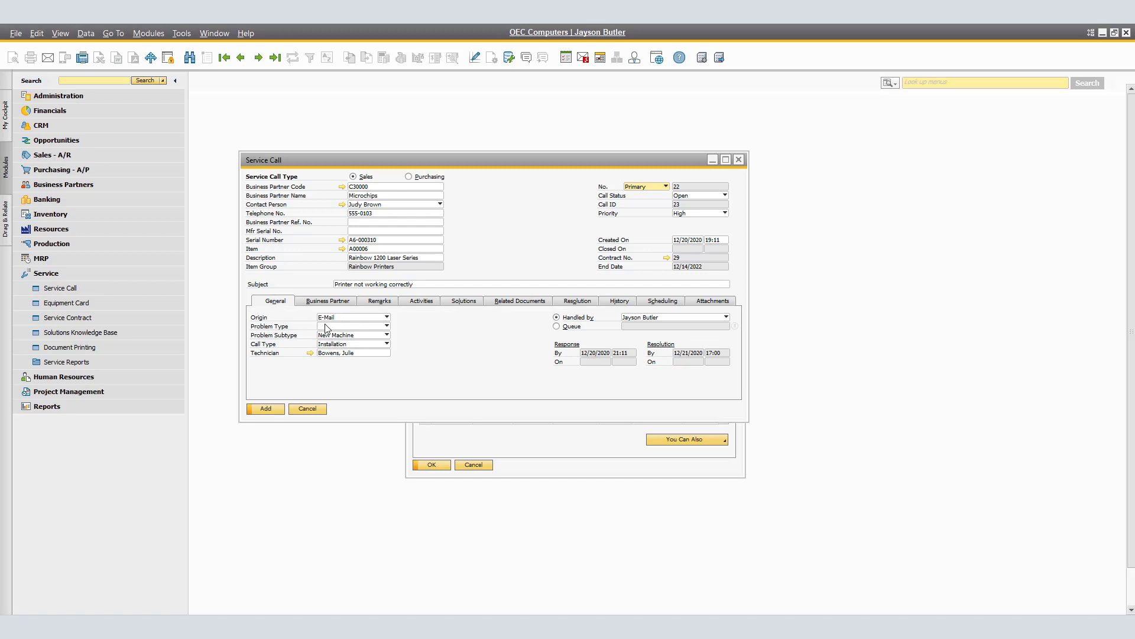
left_click(386, 326)
left_click(363, 335)
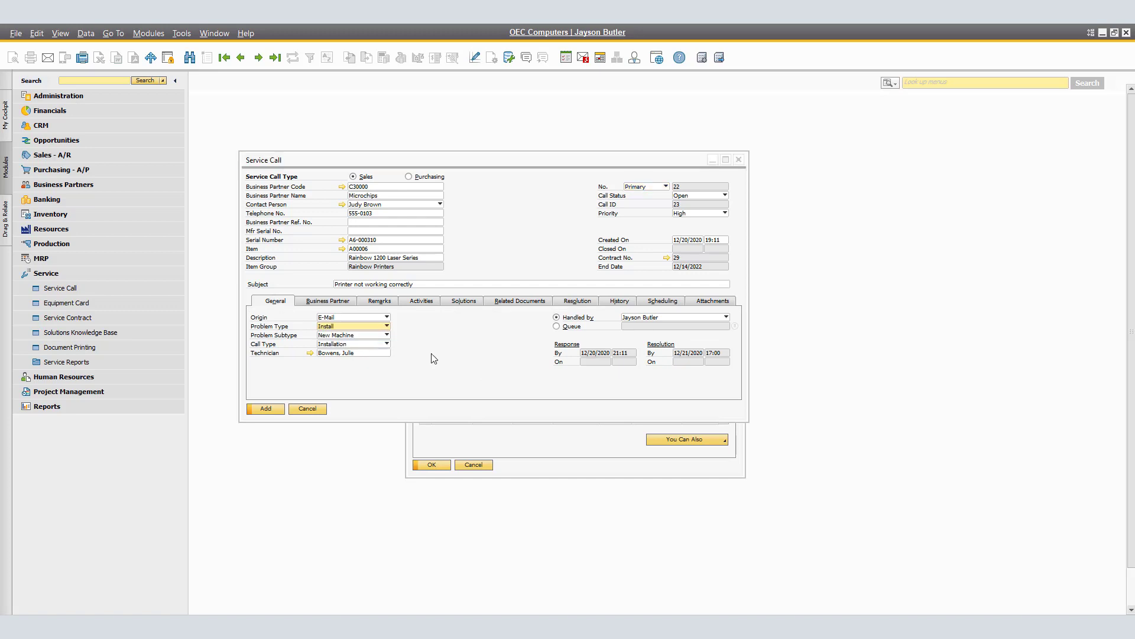
Step: Add the service call and enter the resolution "Printer reset to factory default, working without issues."
left_click(267, 408)
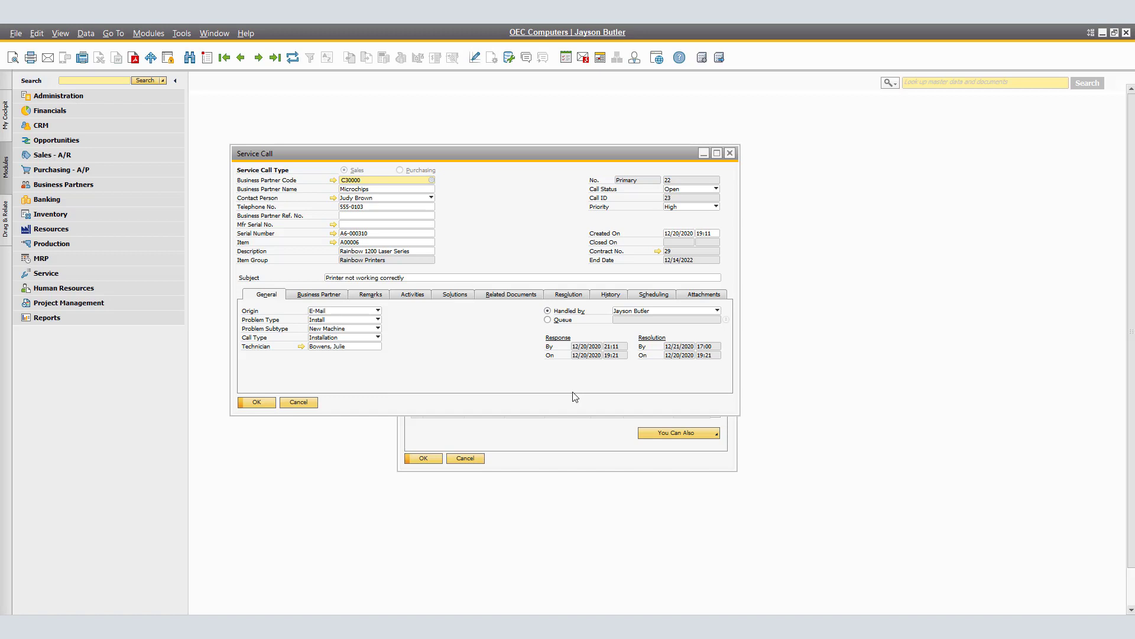
left_click(575, 294)
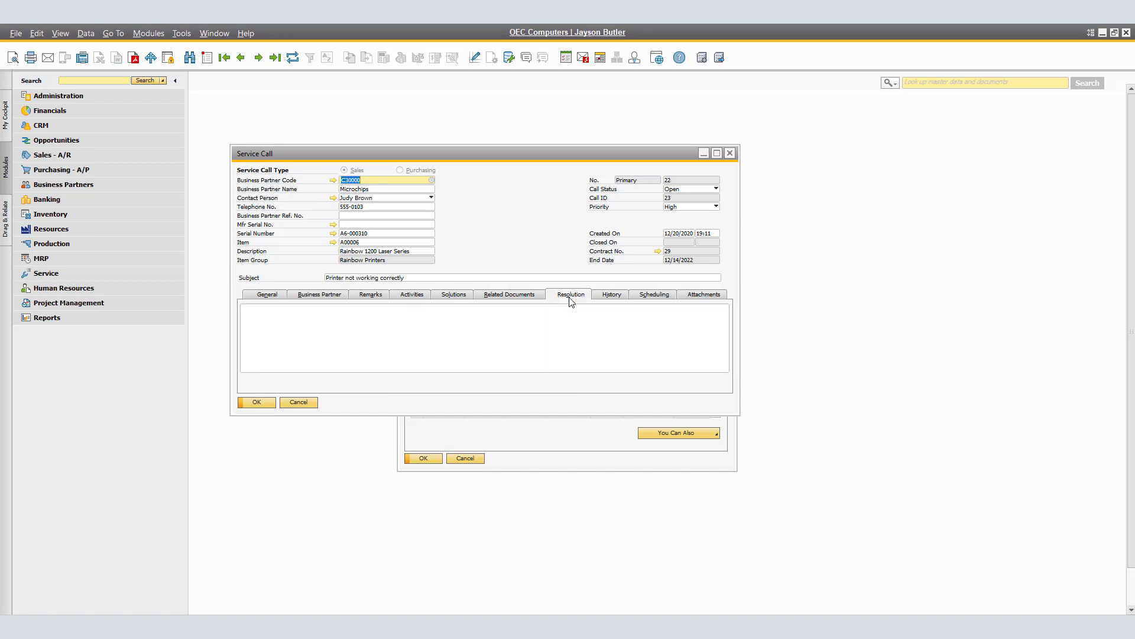
left_click(481, 327)
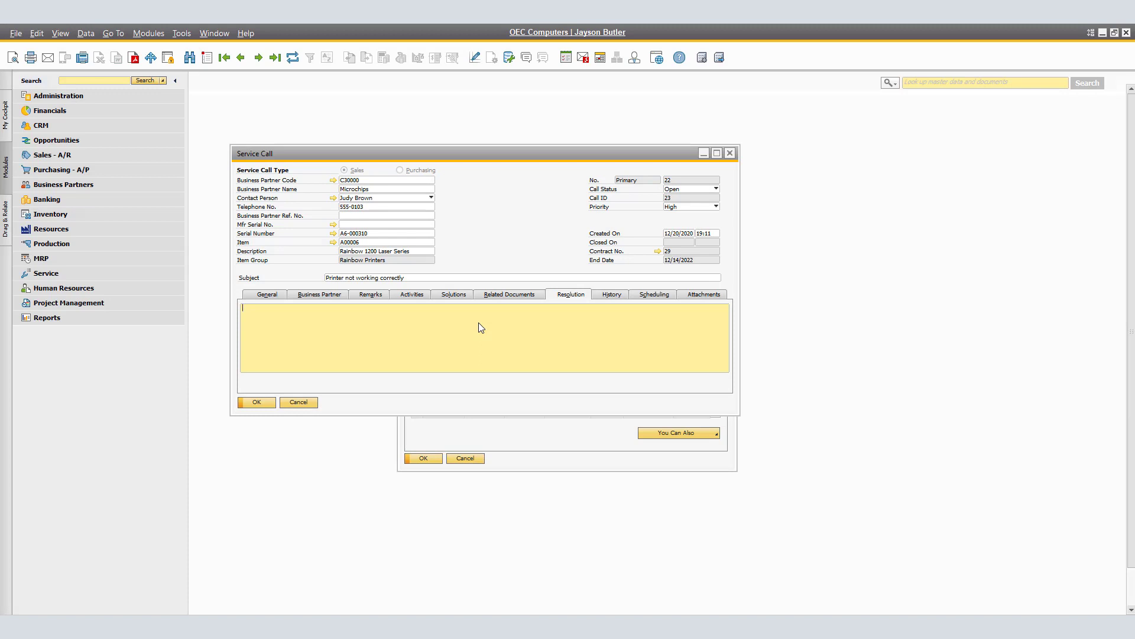
type("Printer reset to factory default, working without issues.")
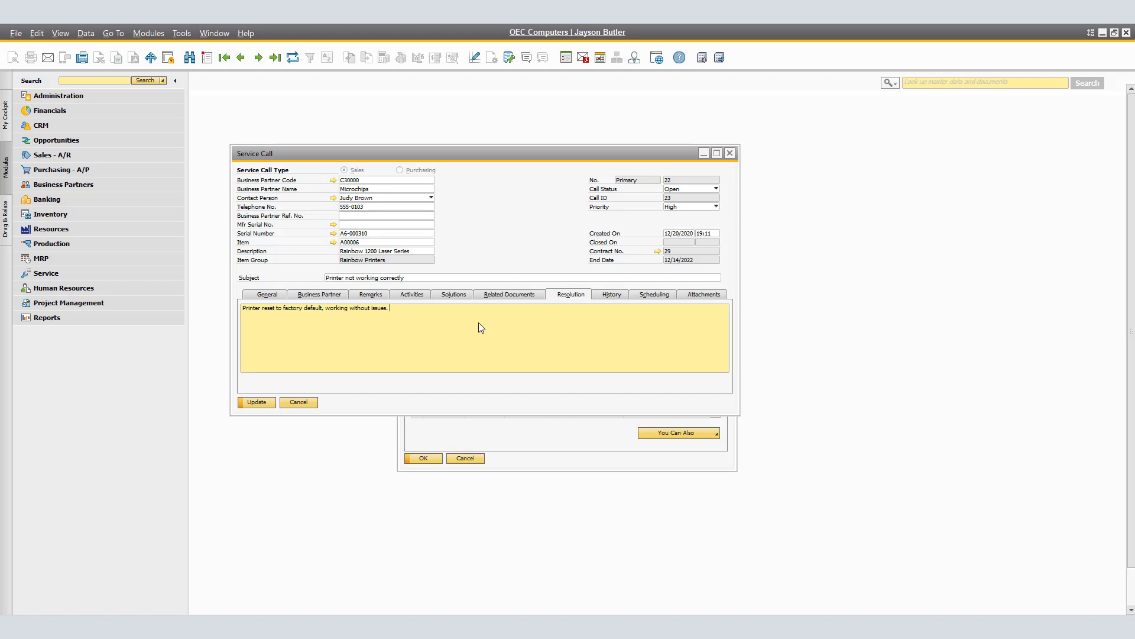
Step: Set the service call's status to Closed, then update the call and refresh its record
left_click(713, 190)
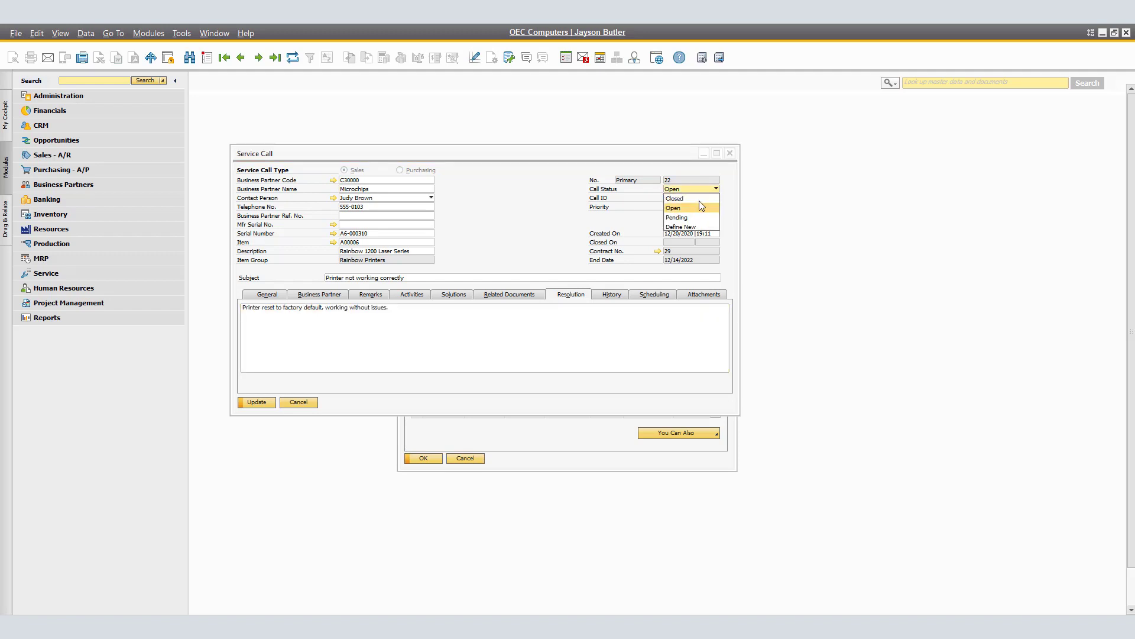
left_click(702, 212)
left_click(254, 402)
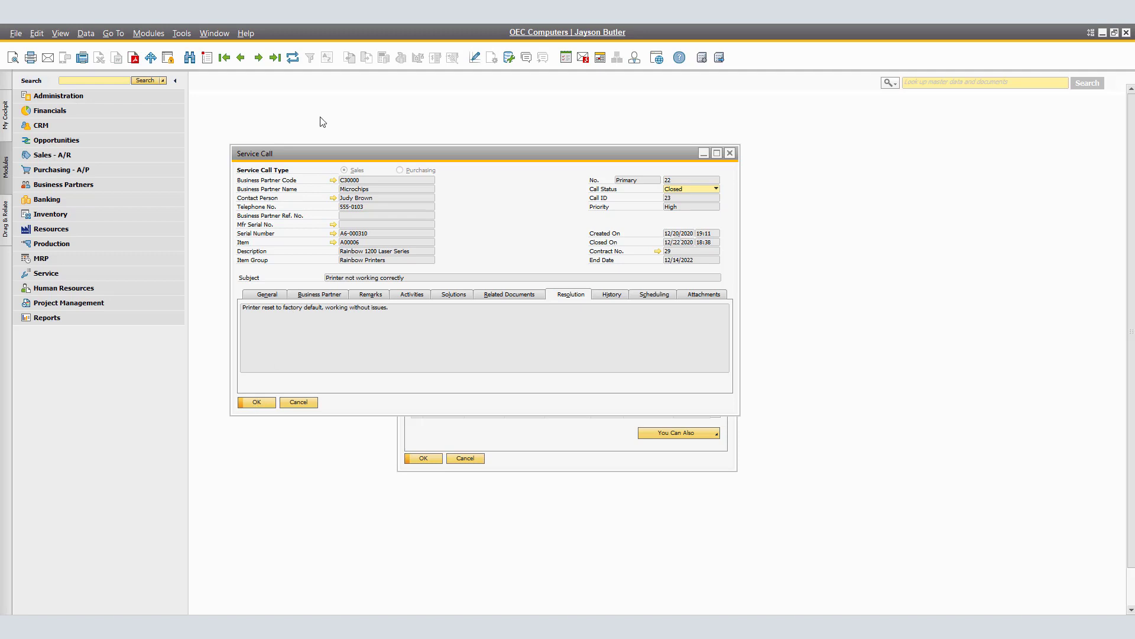
left_click(294, 60)
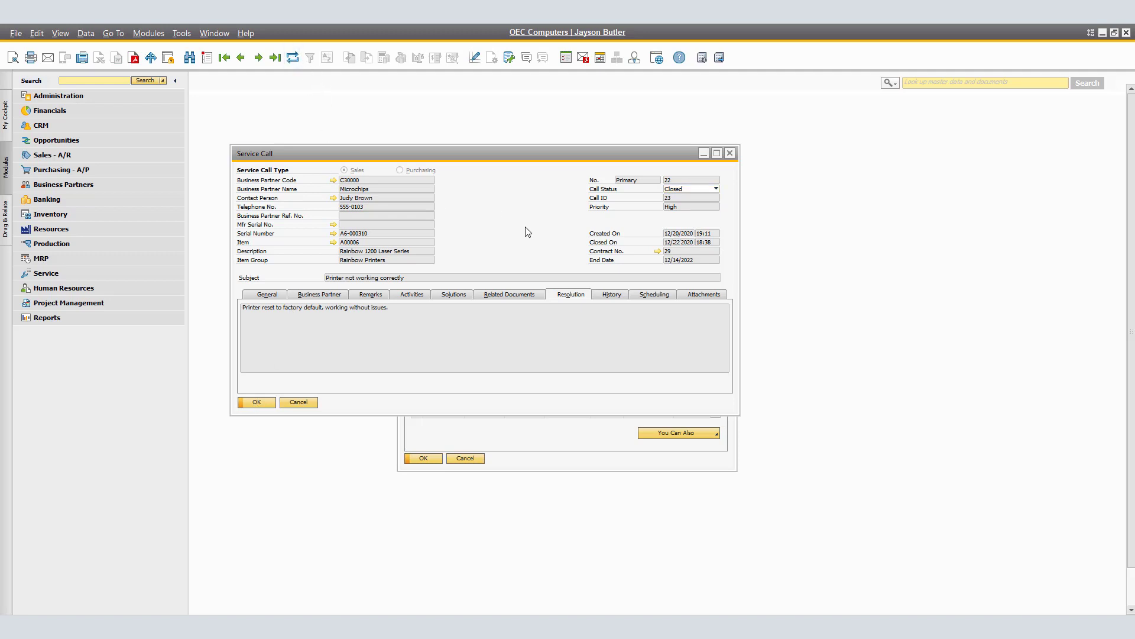